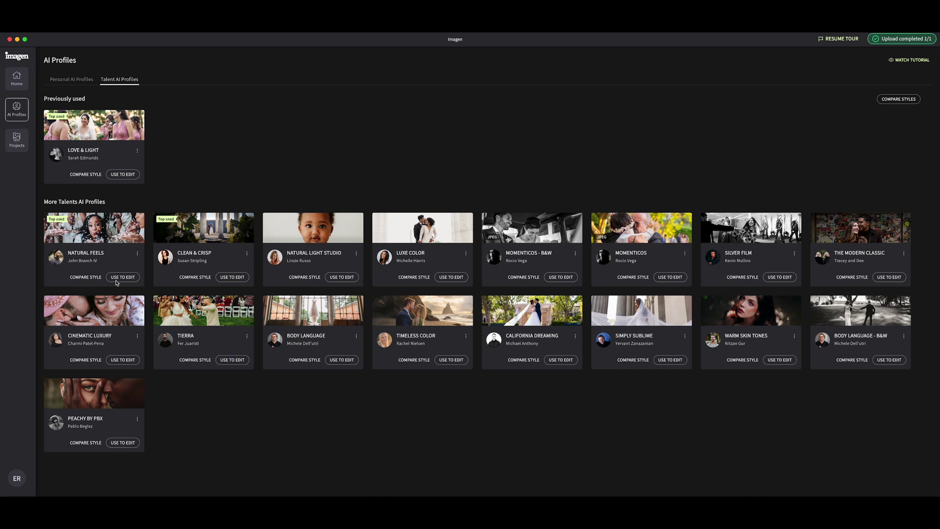
Step: Compare Natural Feels on the bride, forest couple, woman in yellow and lake samples
{"action": "left_click", "coordinate": [94, 280]}
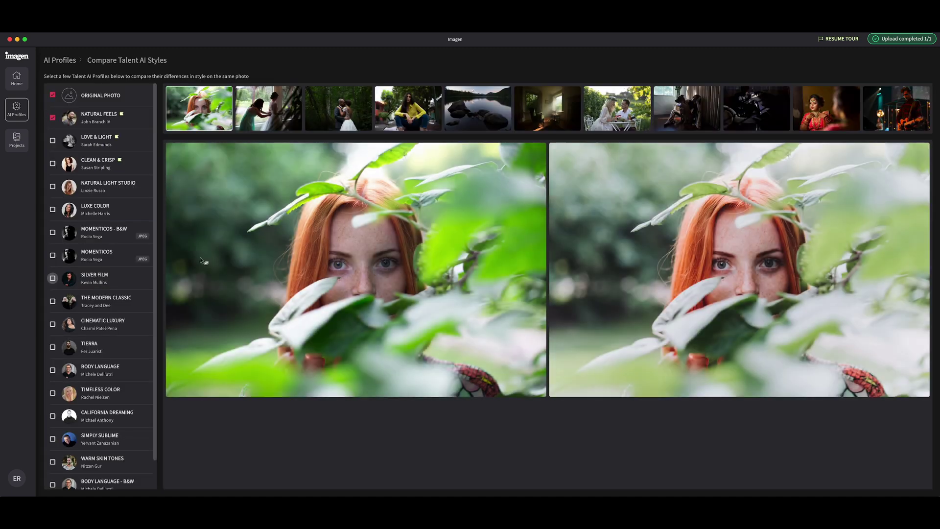
{"action": "left_click", "coordinate": [280, 105]}
{"action": "left_click", "coordinate": [346, 107]}
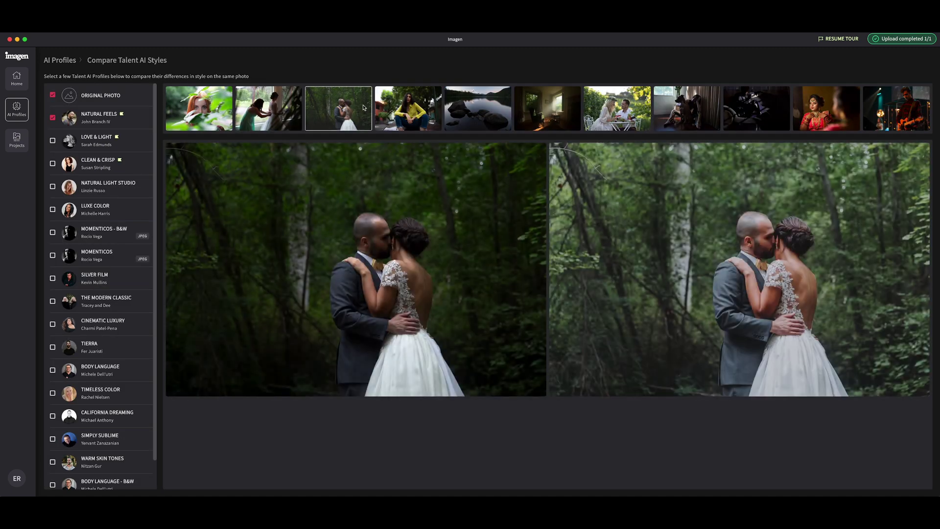
{"action": "left_click", "coordinate": [409, 113]}
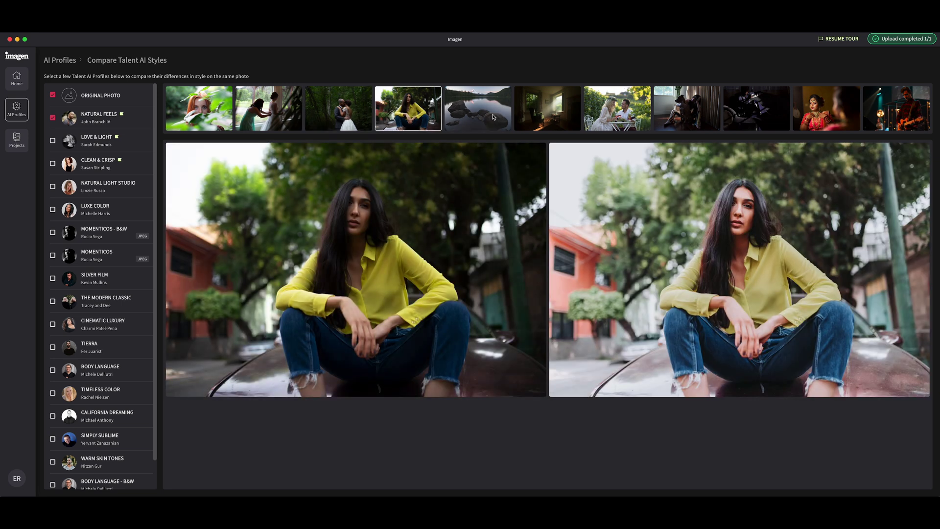
{"action": "left_click", "coordinate": [492, 116]}
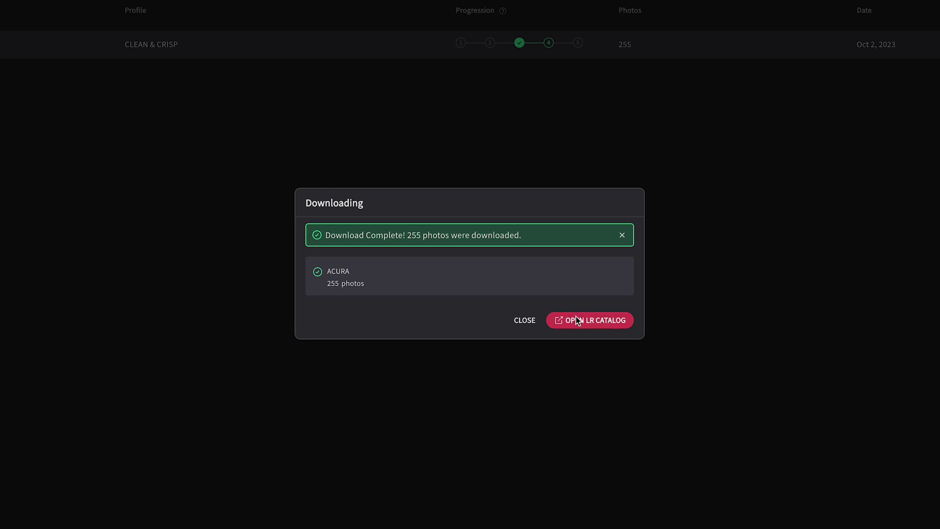
Step: Open the edited ACURA catalog in Lightroom Classic and advance to the next photo
{"action": "left_click", "coordinate": [576, 324]}
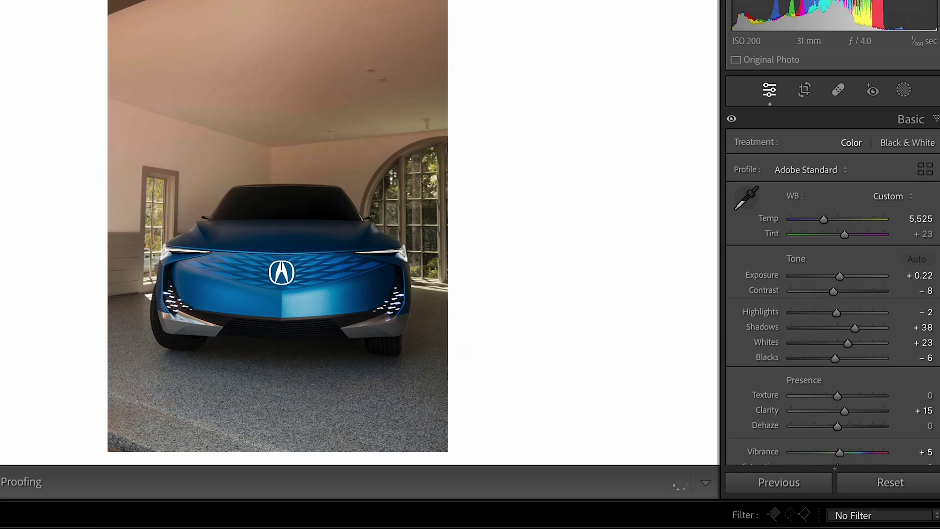
{"action": "key", "text": "Right"}
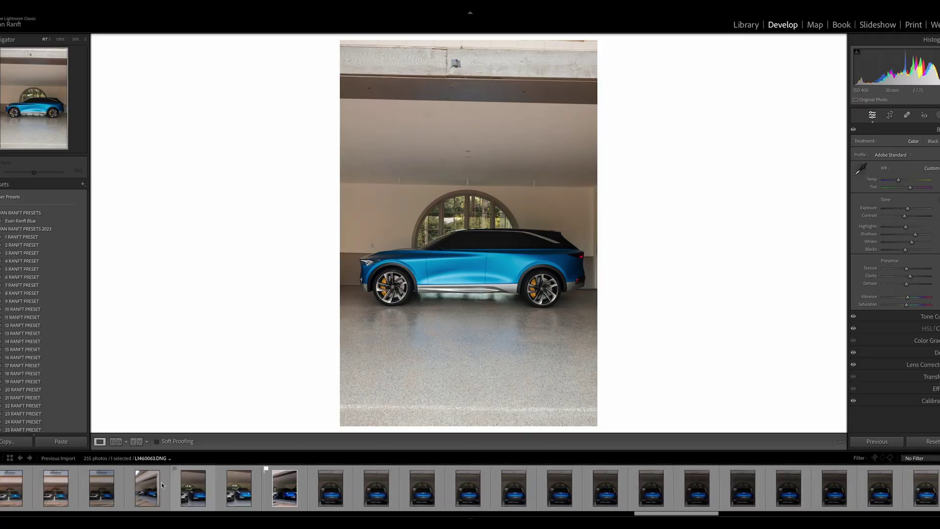
Step: Select all 255 ACURA photos and bring up the File menu
{"action": "scroll", "coordinate": [156, 490], "scroll_direction": "up", "scroll_amount": 5}
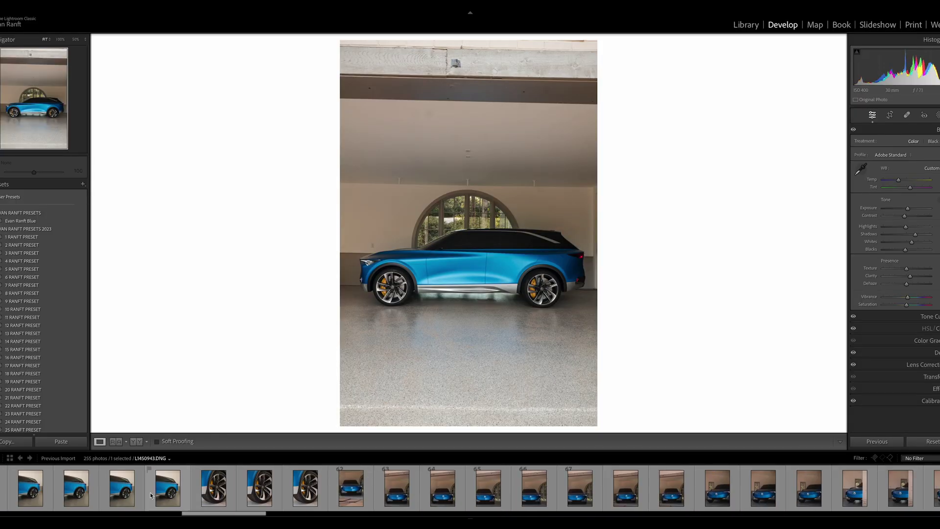
{"action": "scroll", "coordinate": [151, 495], "scroll_direction": "up", "scroll_amount": 5}
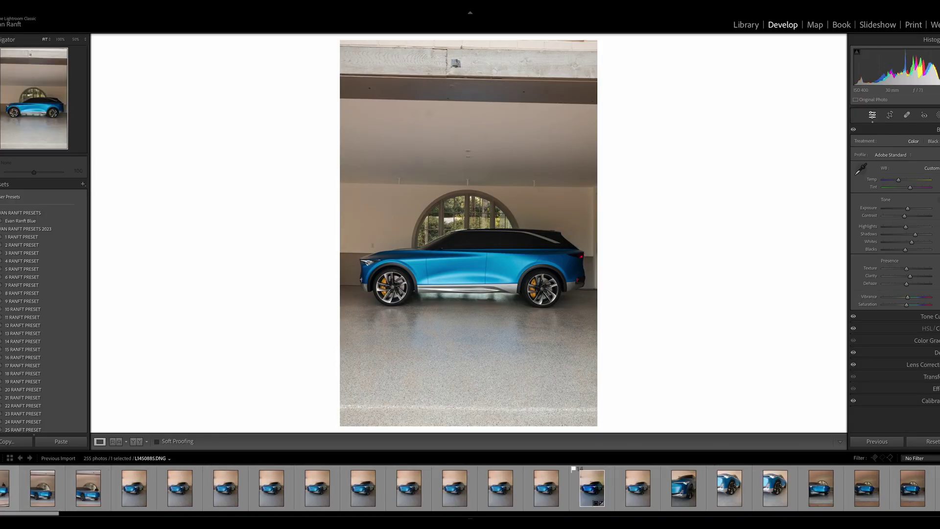
{"action": "key", "text": "ctrl+a"}
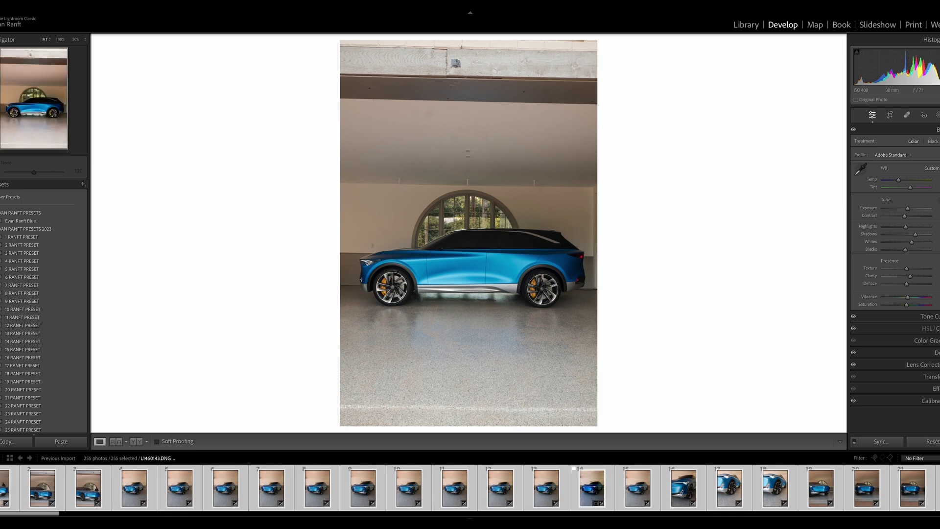
{"action": "left_click", "coordinate": [73, 5]}
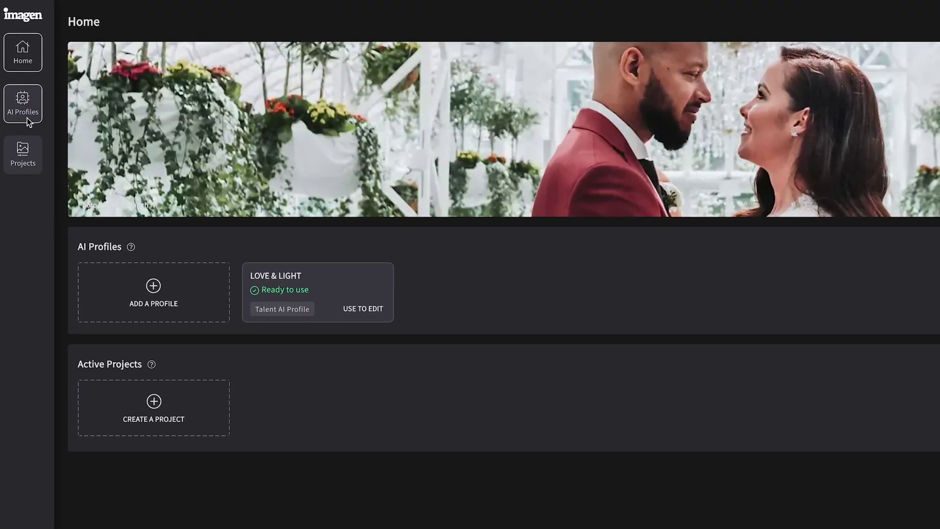
Step: From Talent AI Profiles, compare Natural Feels on the bride, forest couple, woman in yellow and lake samples
{"action": "left_click", "coordinate": [27, 112]}
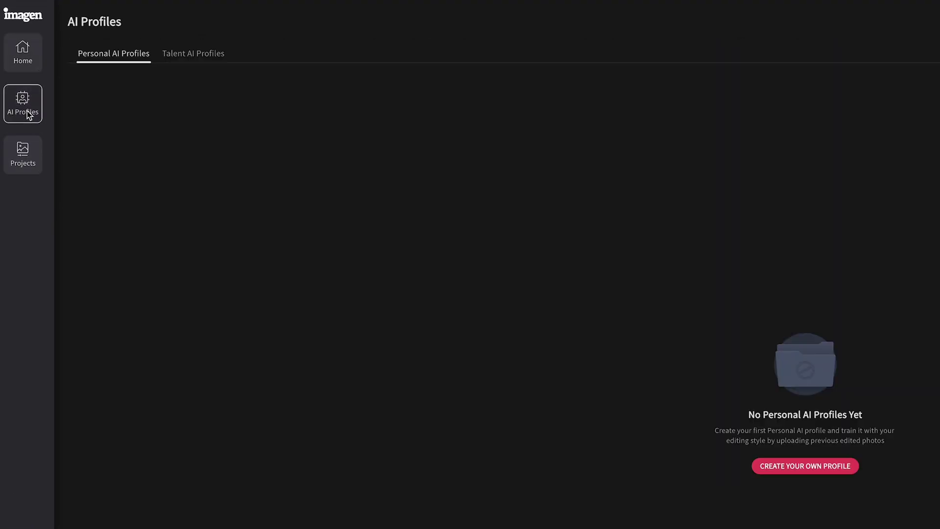
{"action": "left_click", "coordinate": [196, 52]}
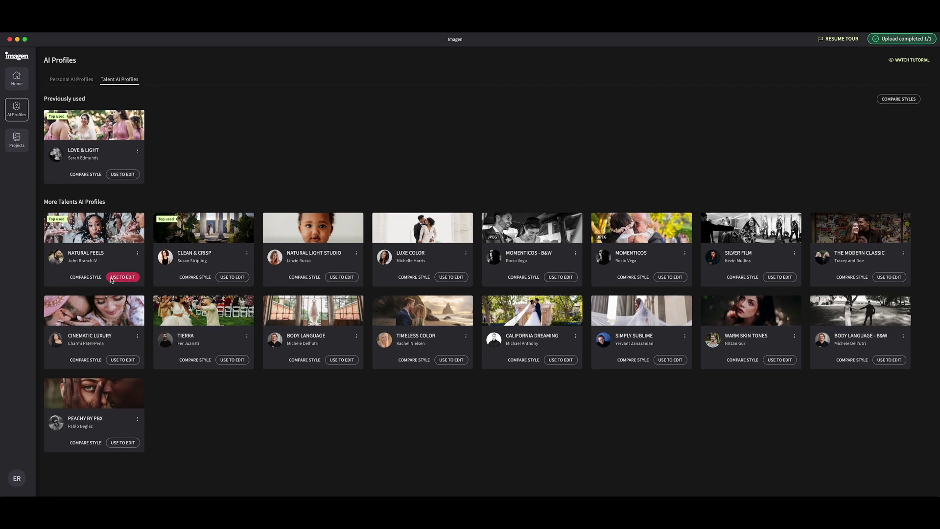
{"action": "left_click", "coordinate": [86, 277]}
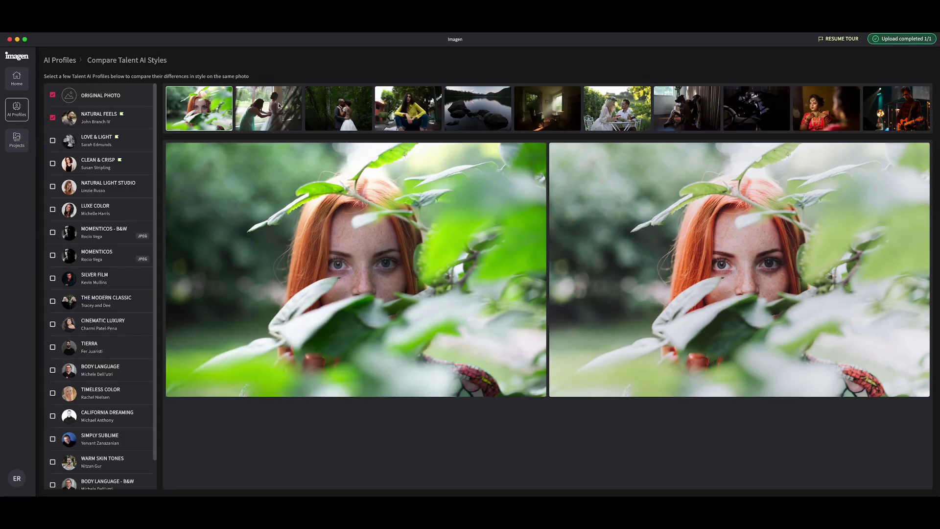
{"action": "left_click", "coordinate": [279, 106]}
{"action": "left_click", "coordinate": [343, 106]}
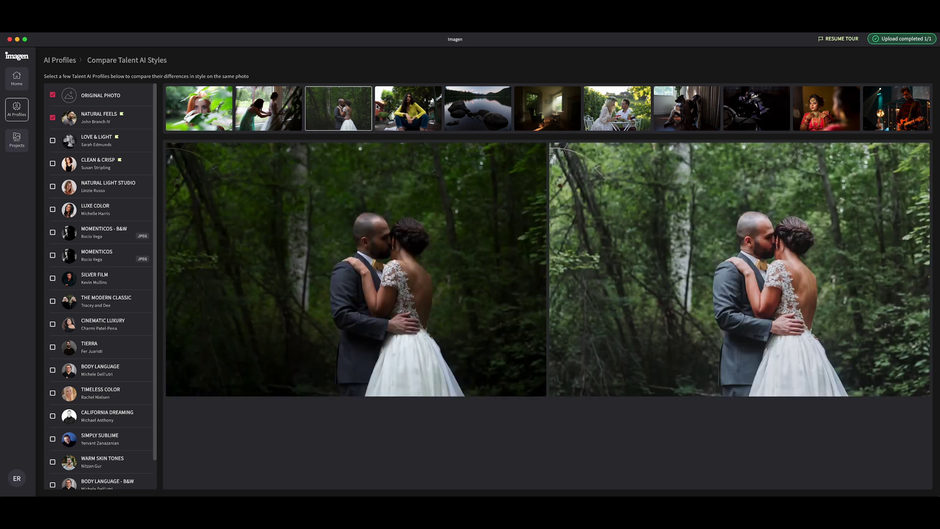
{"action": "left_click", "coordinate": [409, 112]}
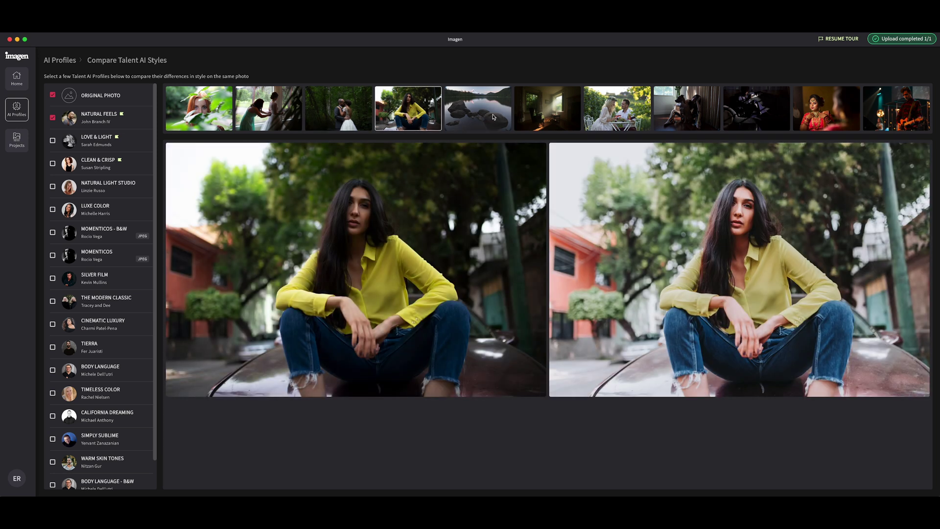
{"action": "left_click", "coordinate": [493, 115]}
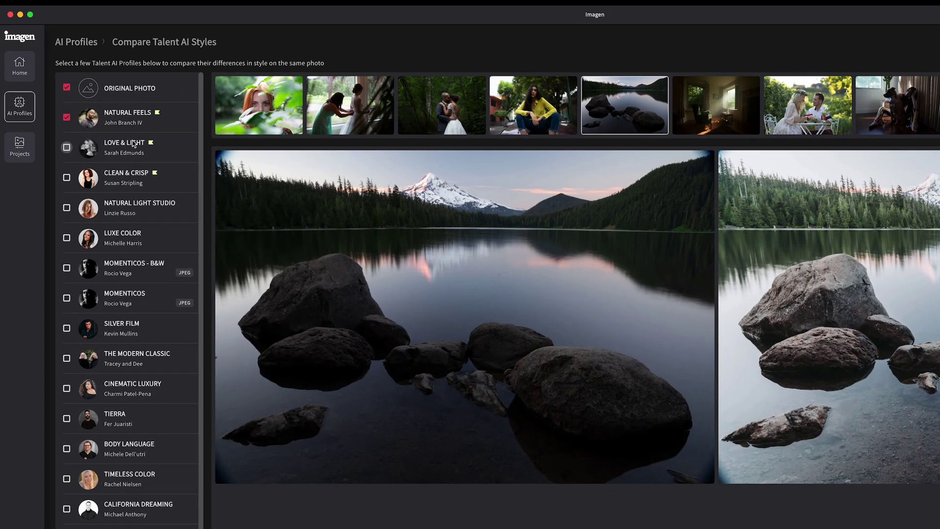
Step: Swap Natural Feels for Love & Light and compare it across five samples, including the sunlit room
{"action": "left_click", "coordinate": [103, 137]}
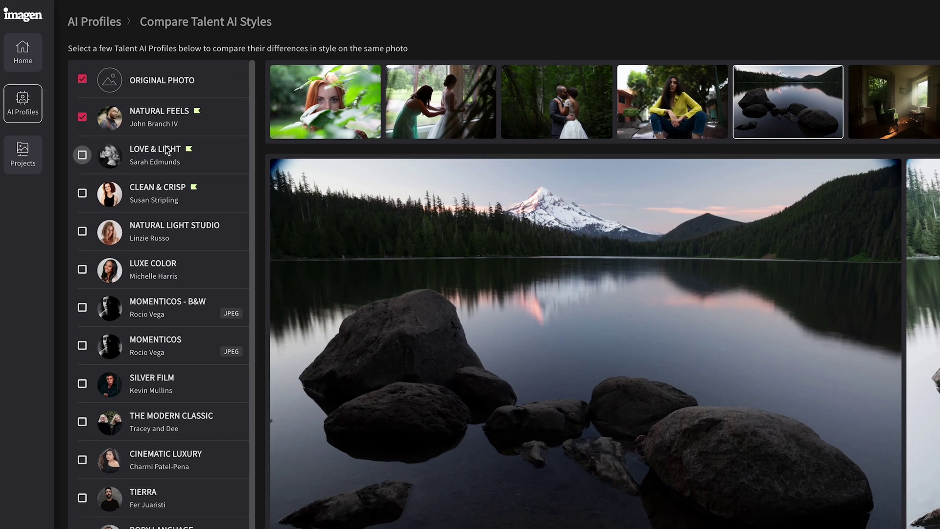
{"action": "left_click", "coordinate": [82, 116]}
{"action": "left_click", "coordinate": [447, 97]}
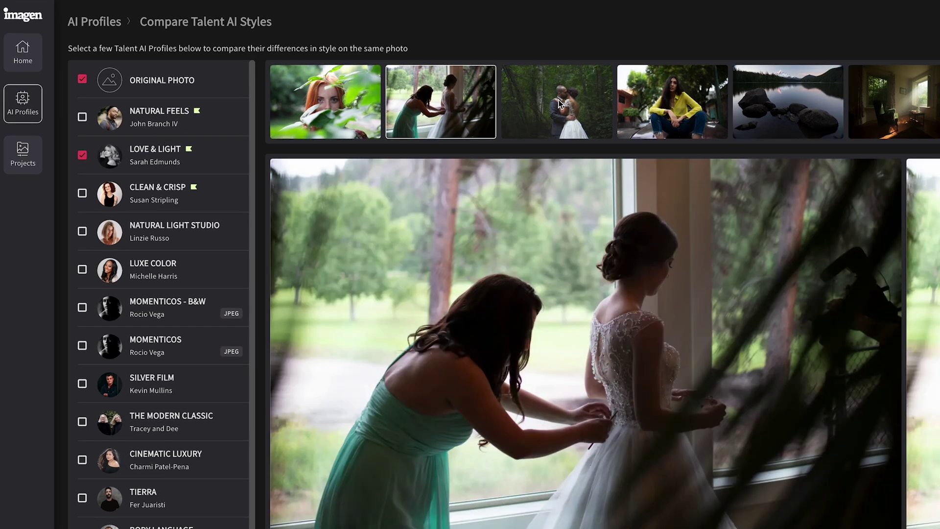
{"action": "left_click", "coordinate": [561, 104]}
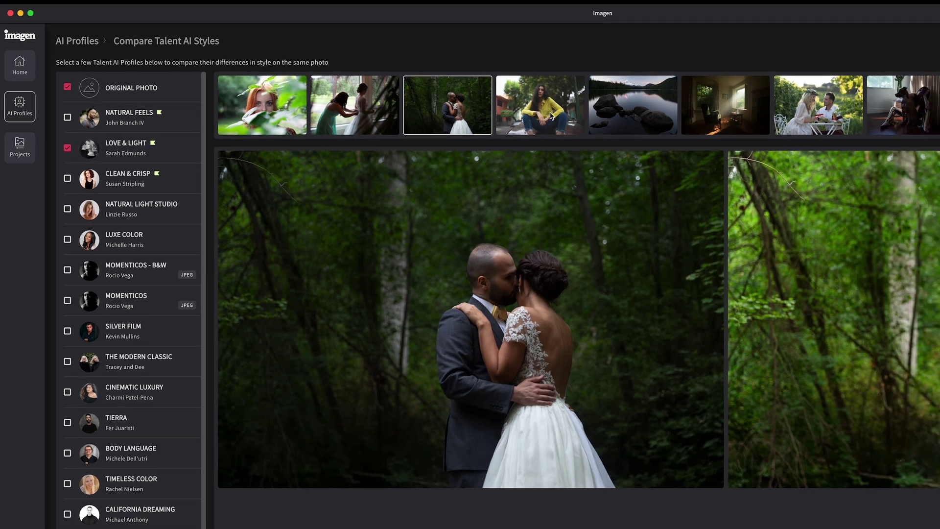
{"action": "left_click", "coordinate": [552, 116]}
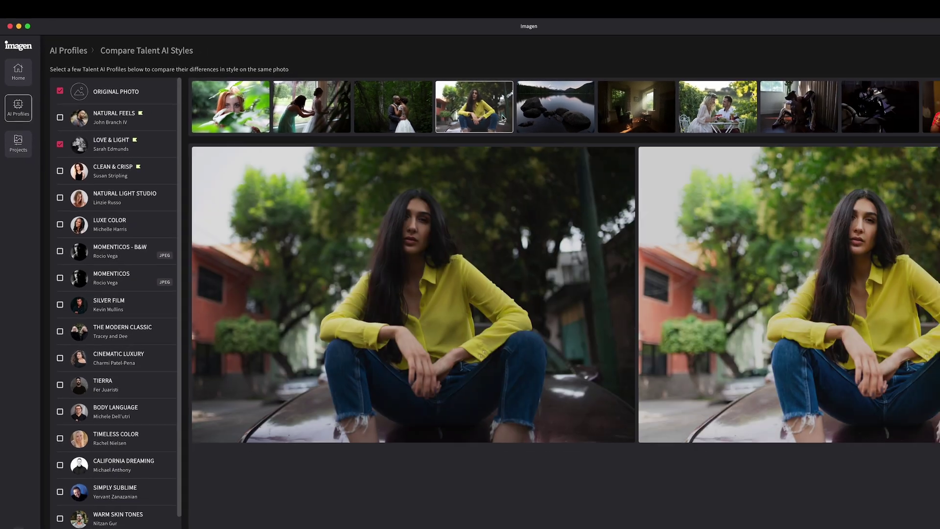
{"action": "left_click", "coordinate": [633, 104]}
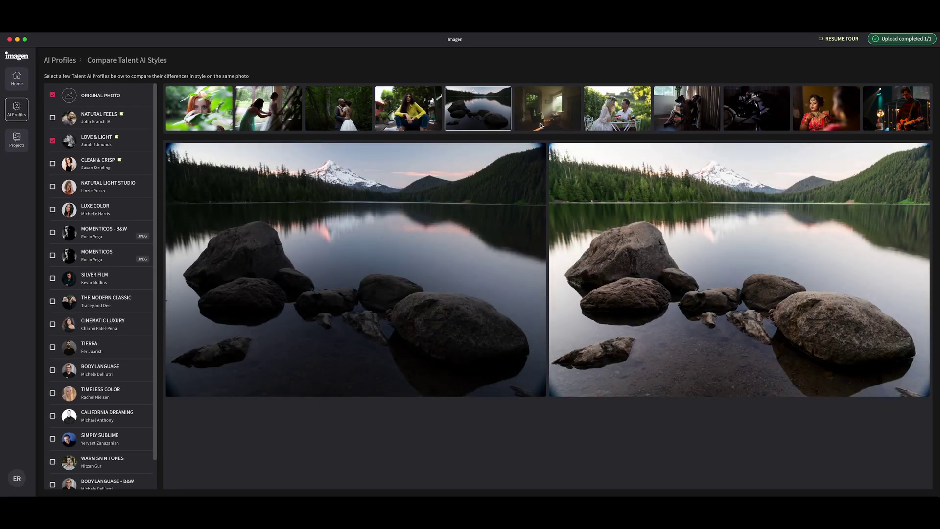
{"action": "left_click", "coordinate": [541, 125]}
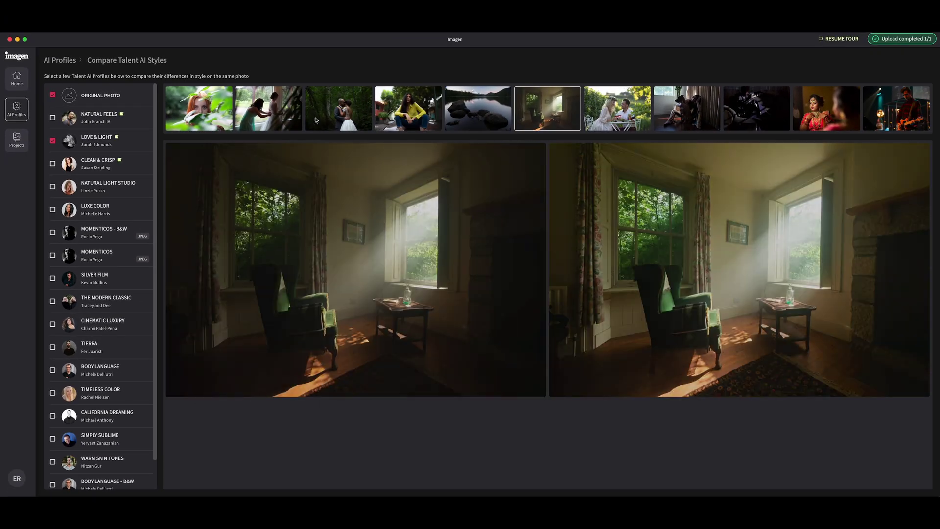
Step: Compare Clean & Crisp on the woman in yellow and wedding samples
{"action": "left_click", "coordinate": [53, 163]}
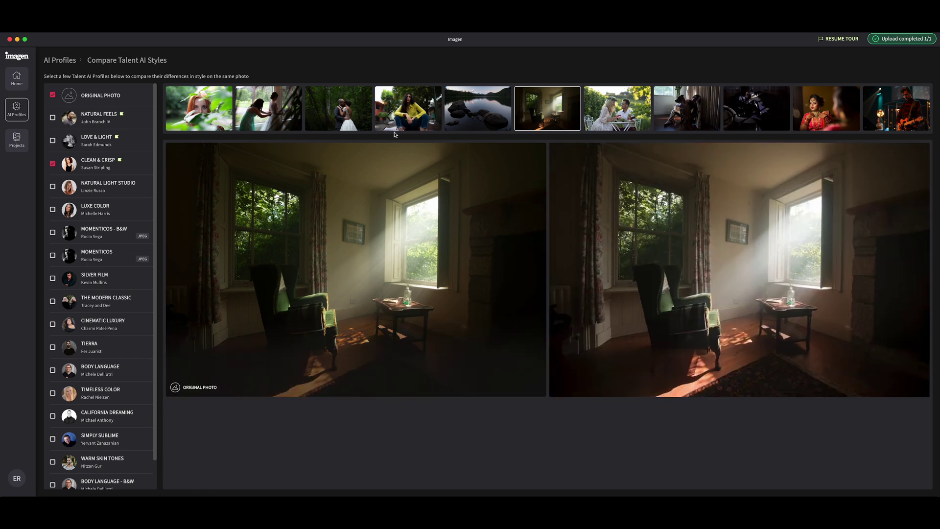
{"action": "left_click", "coordinate": [396, 125]}
{"action": "left_click", "coordinate": [329, 114]}
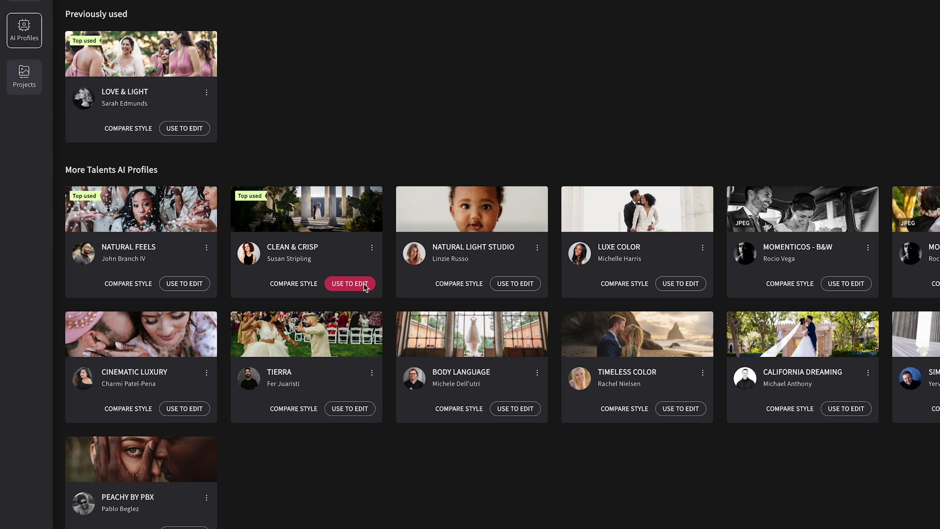
Step: Start a Clean & Crisp edit of CAR SHOOT.lrcat with the ACURA folder included
{"action": "left_click", "coordinate": [365, 287]}
{"action": "left_click", "coordinate": [519, 429]}
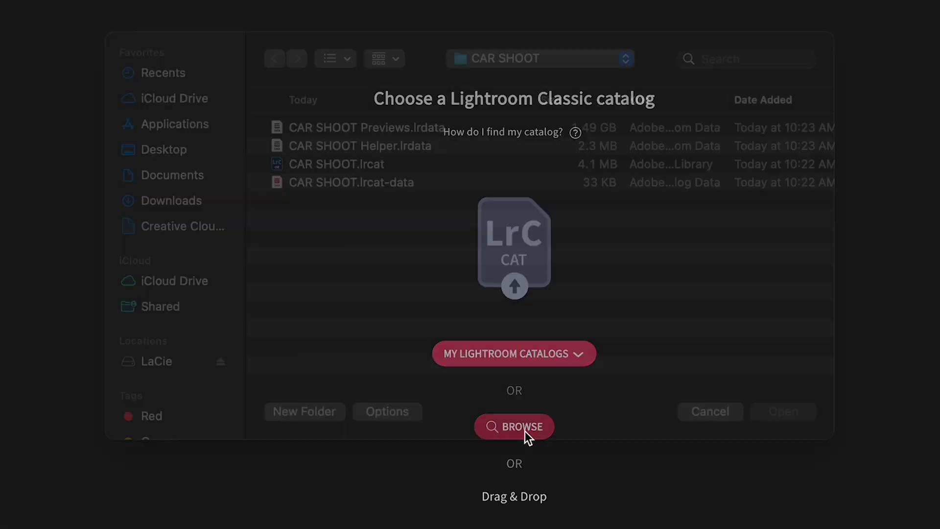
{"action": "left_click", "coordinate": [367, 196]}
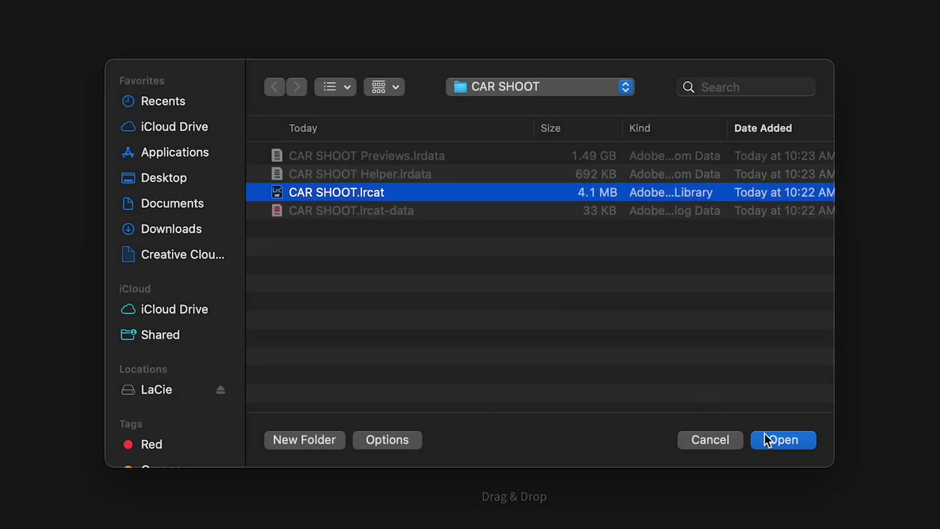
{"action": "left_click", "coordinate": [766, 440]}
{"action": "left_click", "coordinate": [327, 140]}
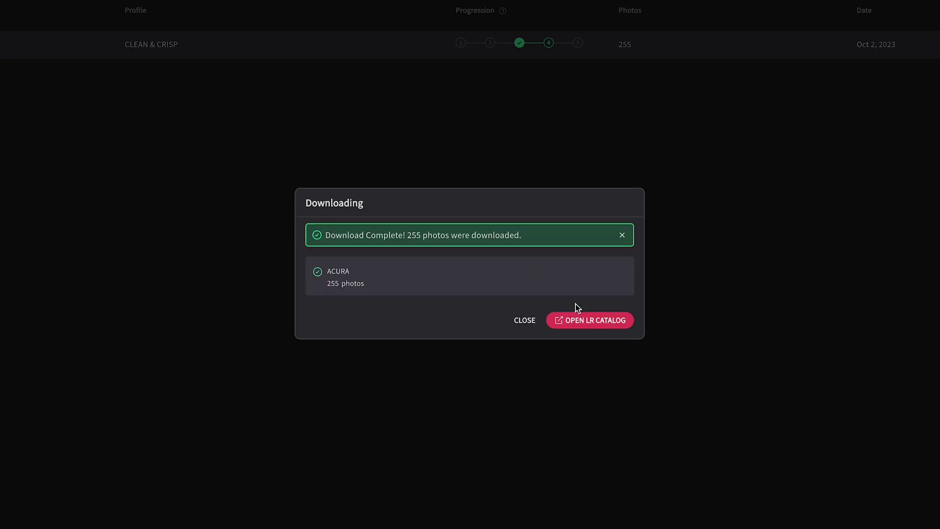
Step: Open the Clean & Crisp-edited catalog in Lightroom Classic and select photo 29, the car close-up
{"action": "left_click", "coordinate": [576, 324]}
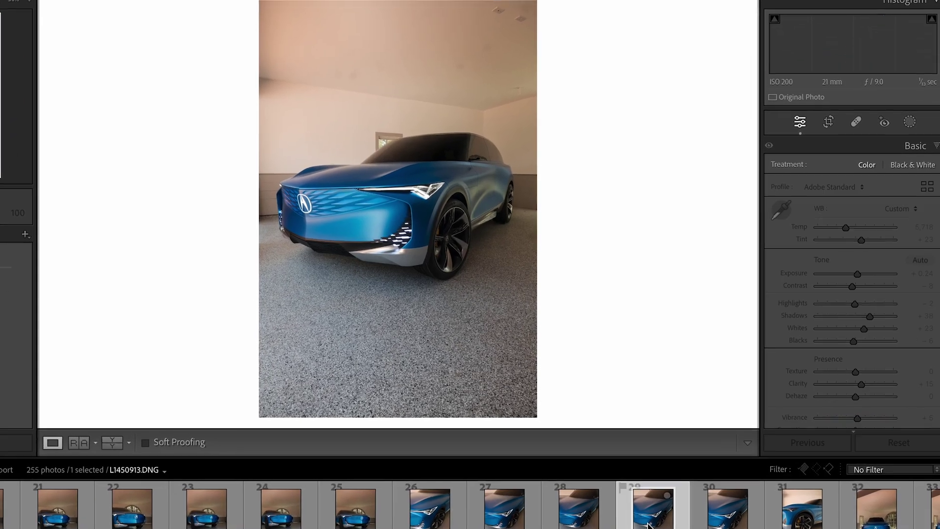
{"action": "left_click", "coordinate": [668, 501]}
Step: Move to the wheel close-up and raise its Shadows to +46
{"action": "key", "text": "Right"}
{"action": "key", "text": "Right"}
{"action": "key", "text": "Right"}
{"action": "key", "text": "Right"}
{"action": "key", "text": "Right"}
{"action": "key", "text": "Right"}
{"action": "key", "text": "Right"}
{"action": "key", "text": "Right"}
{"action": "key", "text": "Right"}
{"action": "key", "text": "Right"}
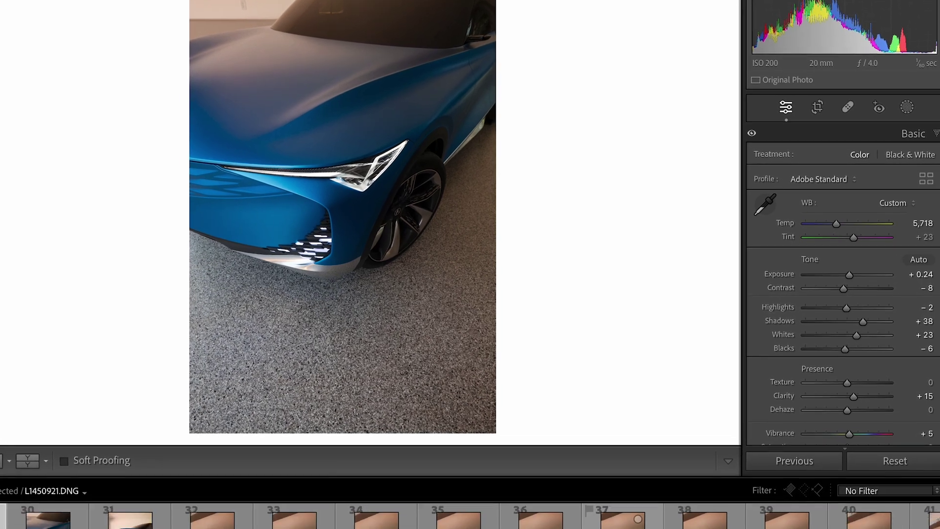
{"action": "key", "text": "Right"}
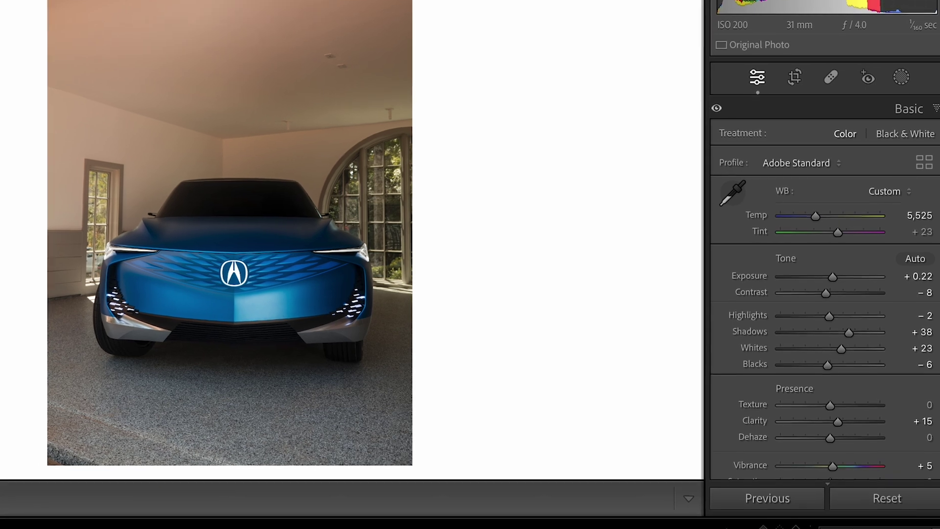
{"action": "key", "text": "Right"}
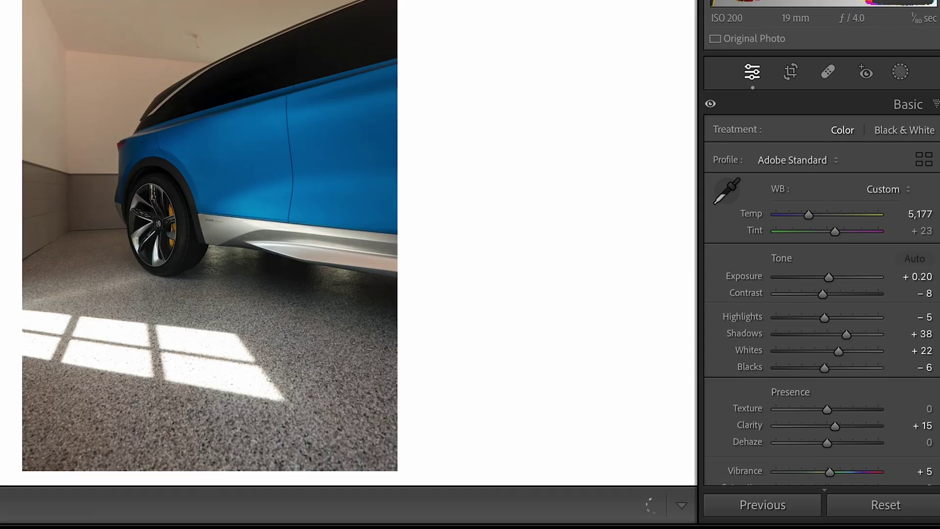
{"action": "key", "text": "Right"}
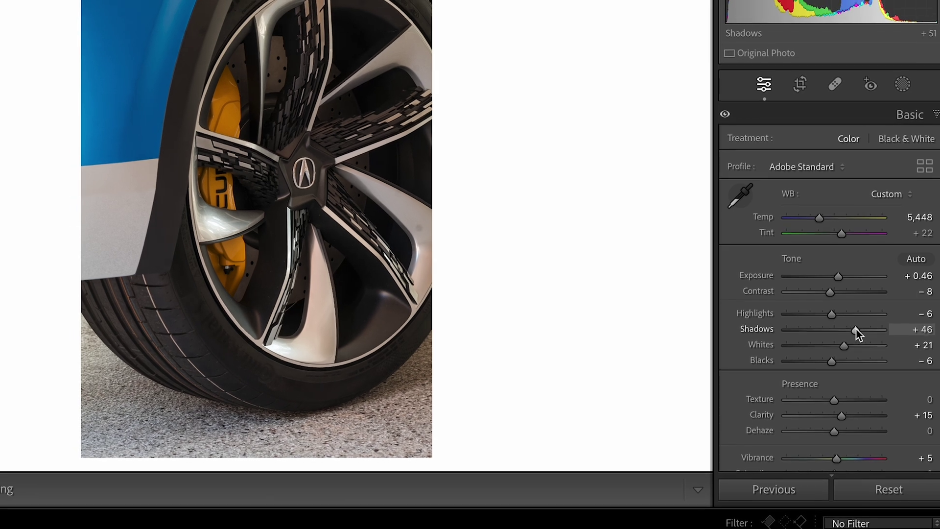
{"action": "left_click_drag", "start_coordinate": [851, 331], "coordinate": [857, 330]}
Step: Raise Shadows to +56 on the next photo, the front-grille shot L1450978.DNG
{"action": "key", "text": "Right"}
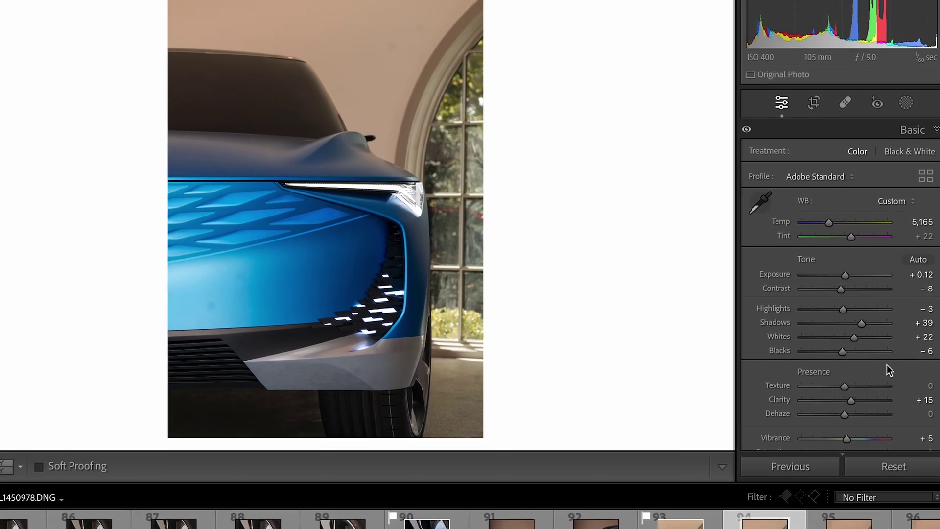
{"action": "left_click_drag", "start_coordinate": [864, 321], "coordinate": [867, 322]}
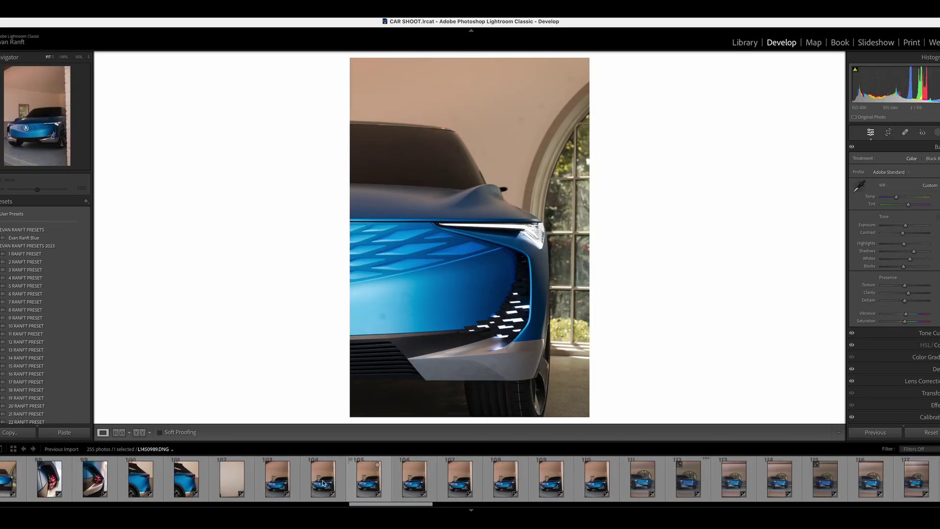
Step: Browse the later car shots in the filmstrip, then filter it to show only Flagged photos
{"action": "left_click", "coordinate": [365, 484]}
{"action": "scroll", "coordinate": [365, 483], "scroll_direction": "down", "scroll_amount": 10}
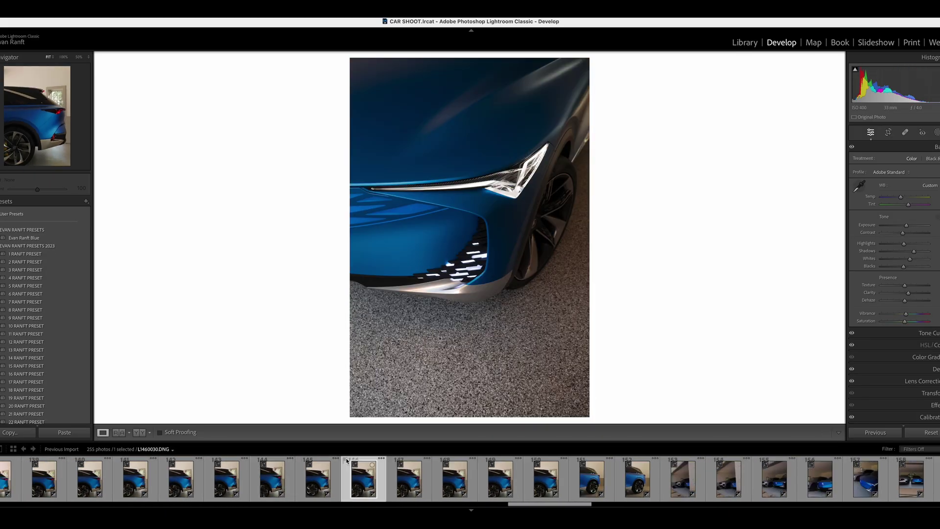
{"action": "left_click", "coordinate": [212, 461]}
{"action": "scroll", "coordinate": [212, 477], "scroll_direction": "down", "scroll_amount": 10}
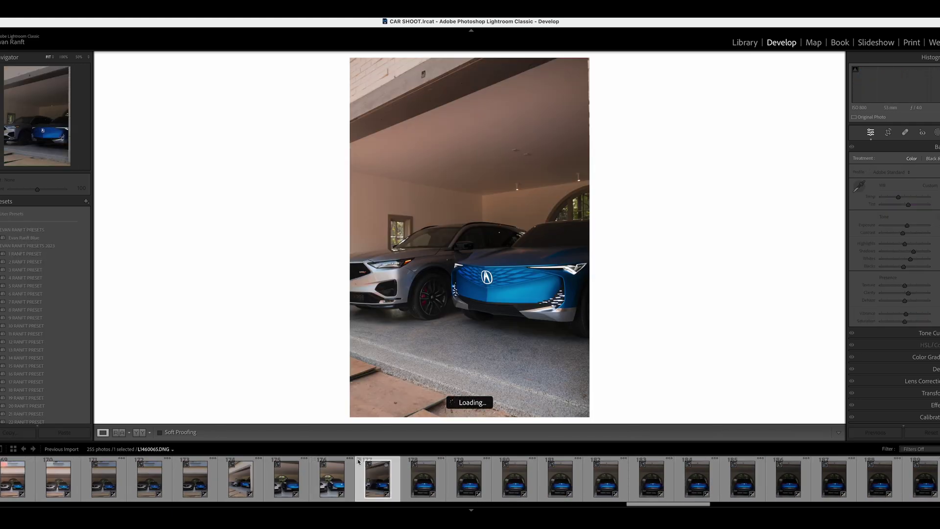
{"action": "left_click", "coordinate": [299, 478]}
{"action": "scroll", "coordinate": [426, 479], "scroll_direction": "down", "scroll_amount": 10}
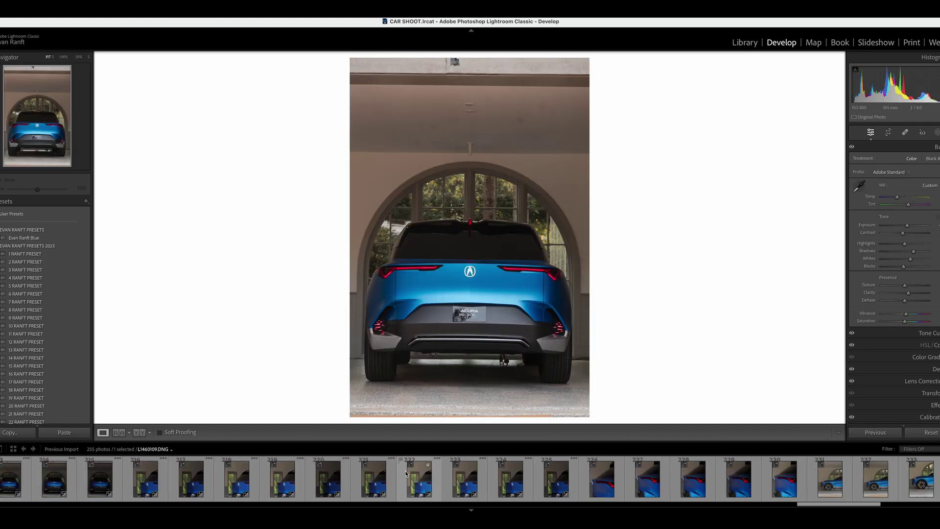
{"action": "left_click", "coordinate": [443, 479]}
{"action": "scroll", "coordinate": [443, 477], "scroll_direction": "down", "scroll_amount": 5}
{"action": "key", "text": "Right"}
{"action": "key", "text": "Right"}
{"action": "key", "text": "Right"}
{"action": "key", "text": "Right"}
{"action": "key", "text": "Right"}
{"action": "key", "text": "Right"}
{"action": "key", "text": "Right"}
{"action": "key", "text": "Right"}
{"action": "key", "text": "Right"}
{"action": "key", "text": "Right"}
{"action": "key", "text": "Right"}
{"action": "key", "text": "Right"}
{"action": "key", "text": "Right"}
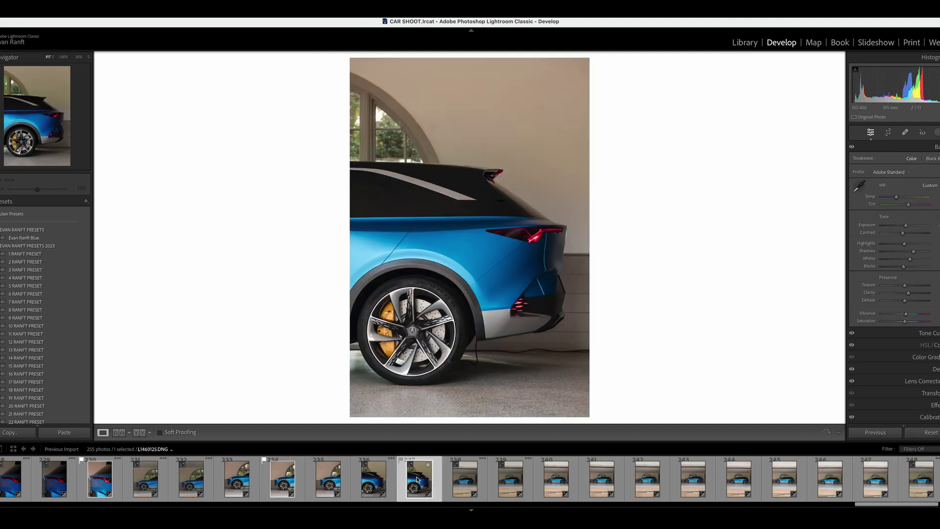
{"action": "left_click", "coordinate": [924, 449]}
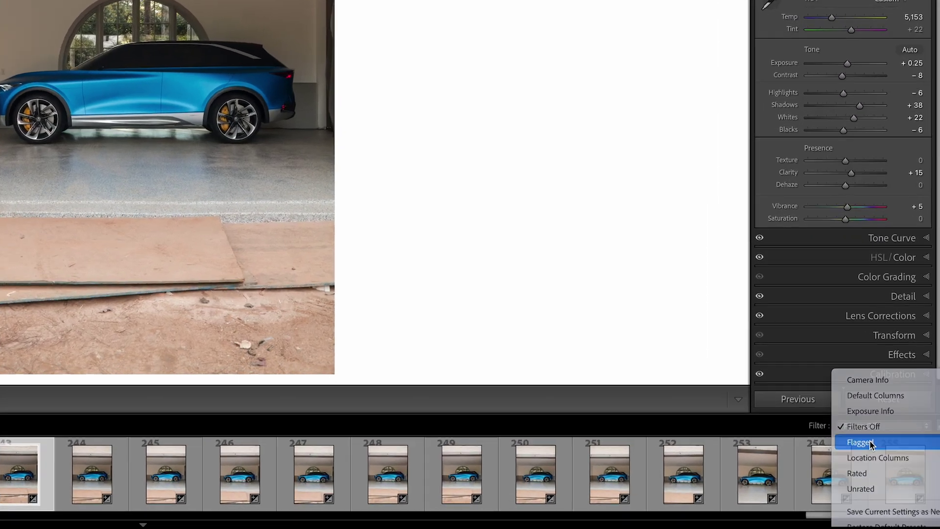
{"action": "left_click", "coordinate": [920, 458]}
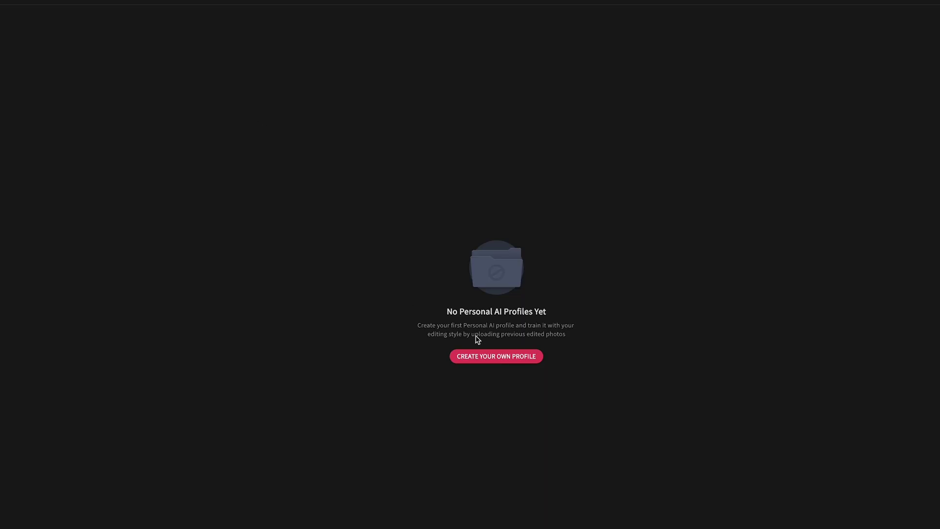
Step: Create a Lite Personal AI Profile named Automotive and proceed to its style survey
{"action": "left_click", "coordinate": [489, 357]}
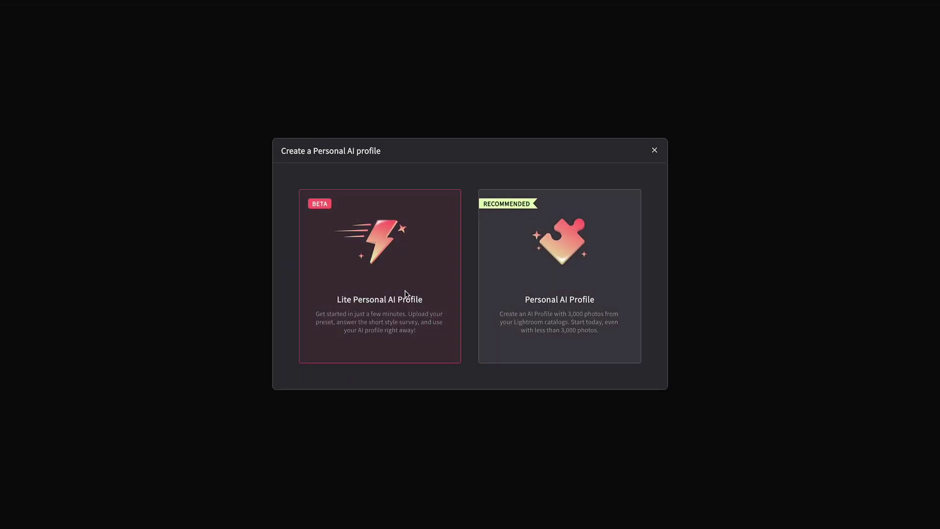
{"action": "left_click", "coordinate": [406, 294]}
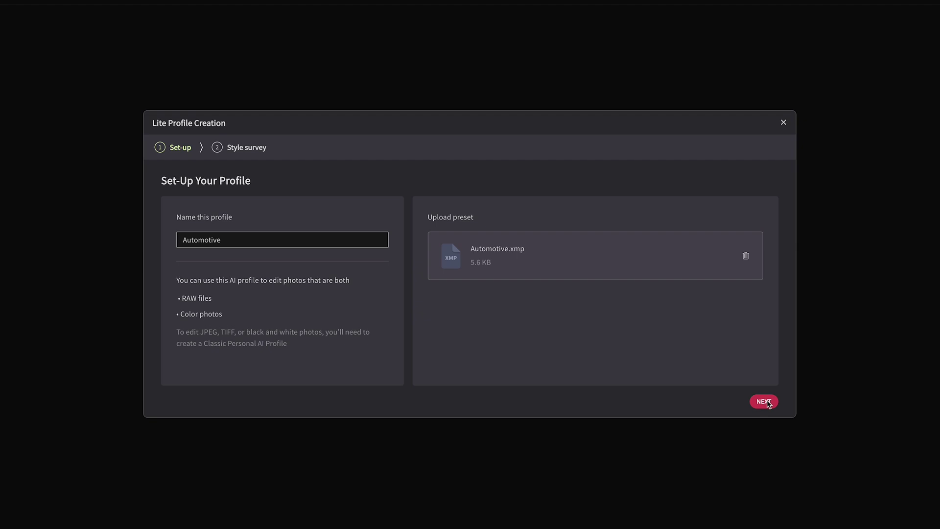
{"action": "left_click", "coordinate": [766, 403]}
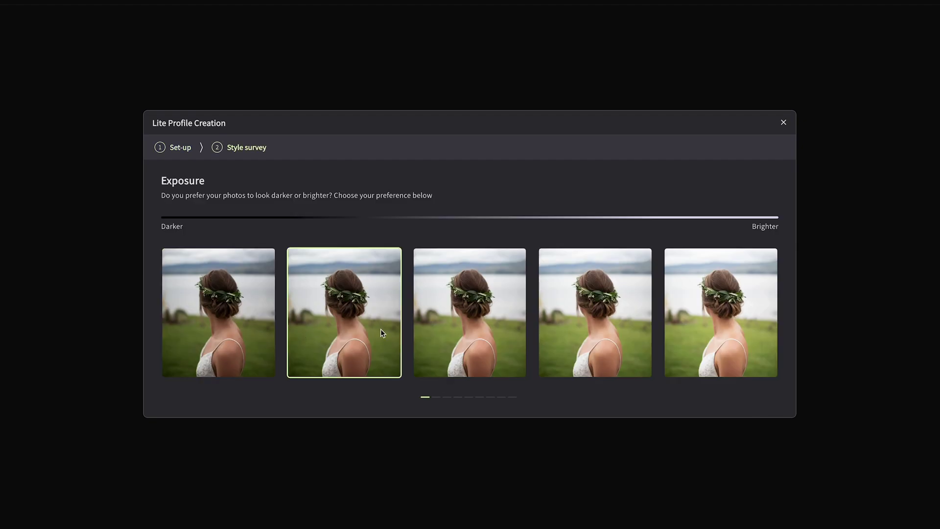
Step: Choose preferred exposure, temperature and tint examples, then build the Automotive profile
{"action": "left_click", "coordinate": [346, 320]}
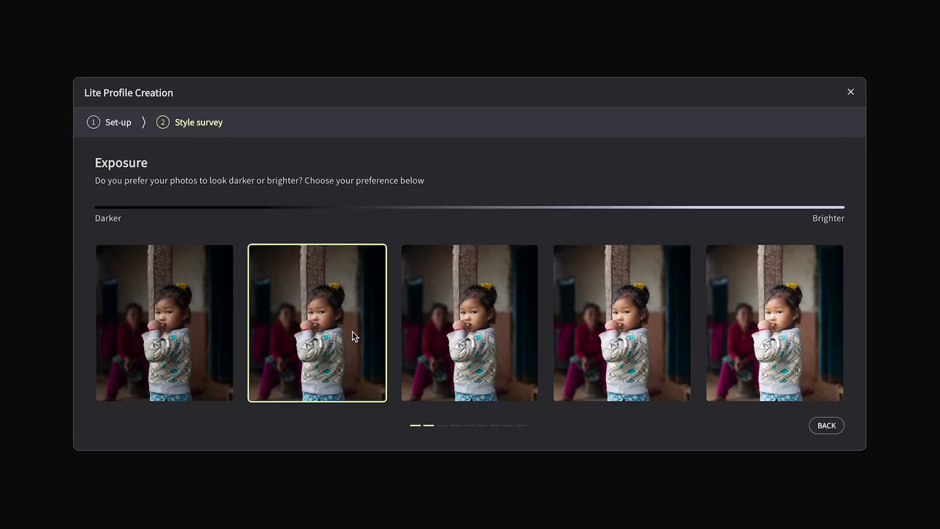
{"action": "left_click", "coordinate": [368, 316]}
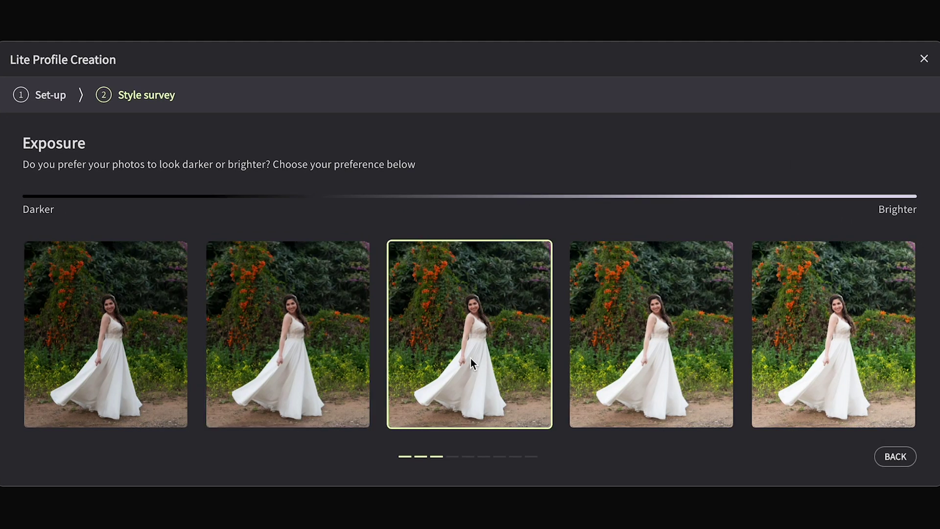
{"action": "left_click", "coordinate": [332, 363]}
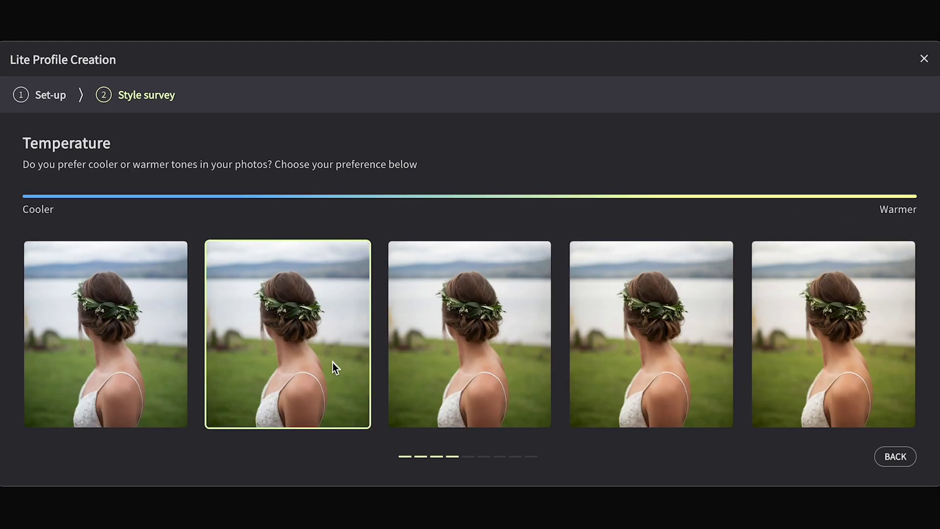
{"action": "left_click", "coordinate": [339, 366]}
{"action": "left_click", "coordinate": [337, 362]}
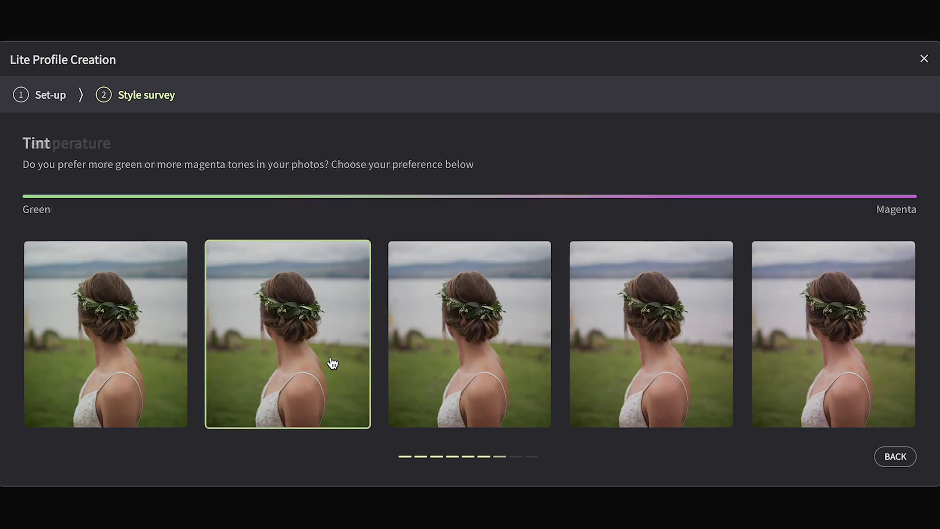
{"action": "left_click", "coordinate": [363, 372]}
{"action": "left_click", "coordinate": [256, 353]}
{"action": "left_click", "coordinate": [366, 382]}
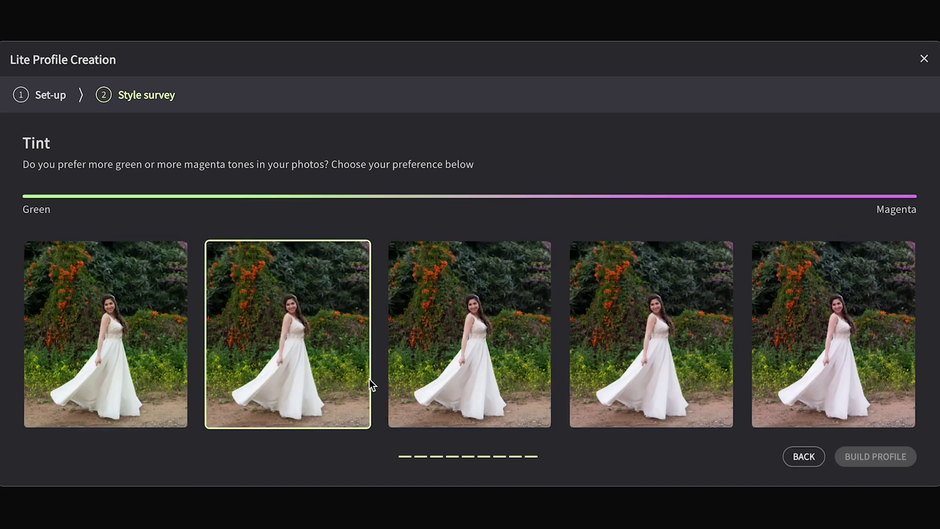
{"action": "left_click", "coordinate": [368, 382]}
{"action": "left_click", "coordinate": [874, 455]}
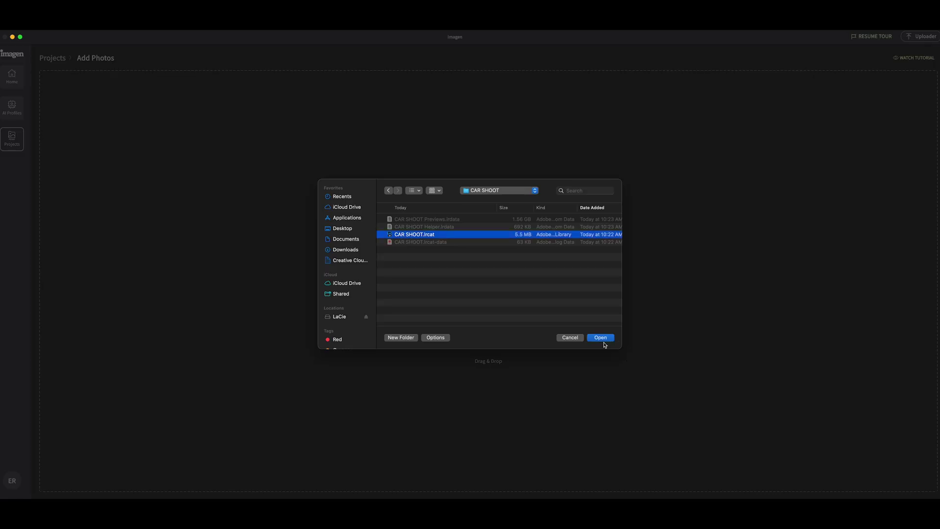
Step: Edit CAR SHOOT.lrcat's flagged ACURA photos with straightening, then download the 15 edits into Lightroom
{"action": "left_click", "coordinate": [601, 338]}
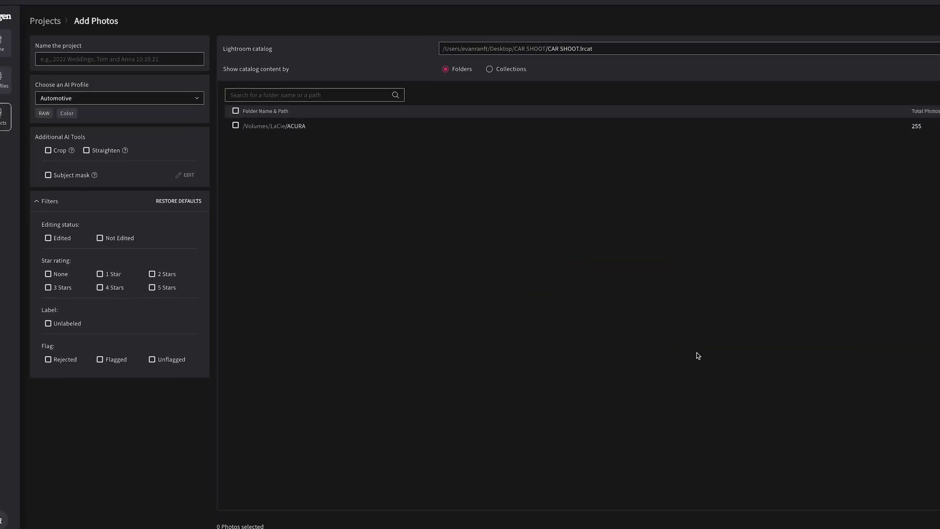
{"action": "left_click", "coordinate": [235, 126]}
{"action": "left_click", "coordinate": [86, 150]}
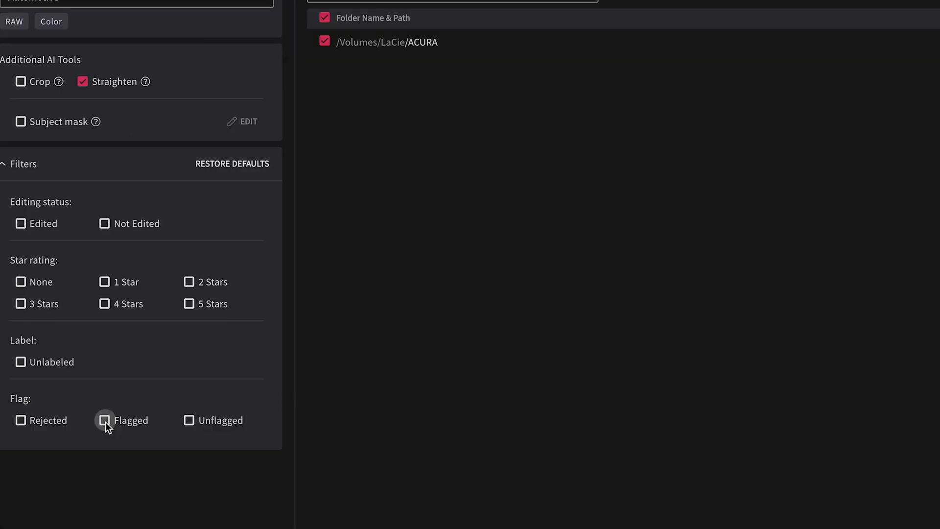
{"action": "left_click", "coordinate": [105, 420]}
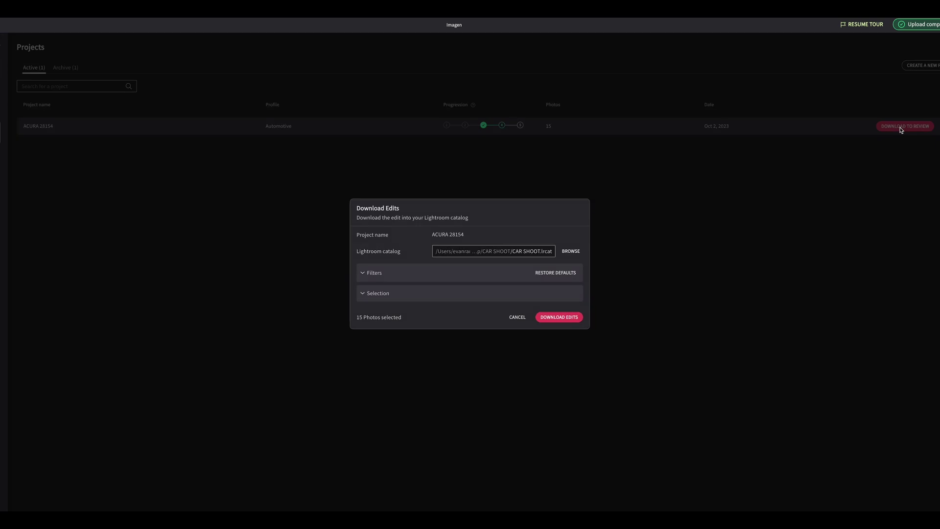
{"action": "left_click", "coordinate": [553, 318]}
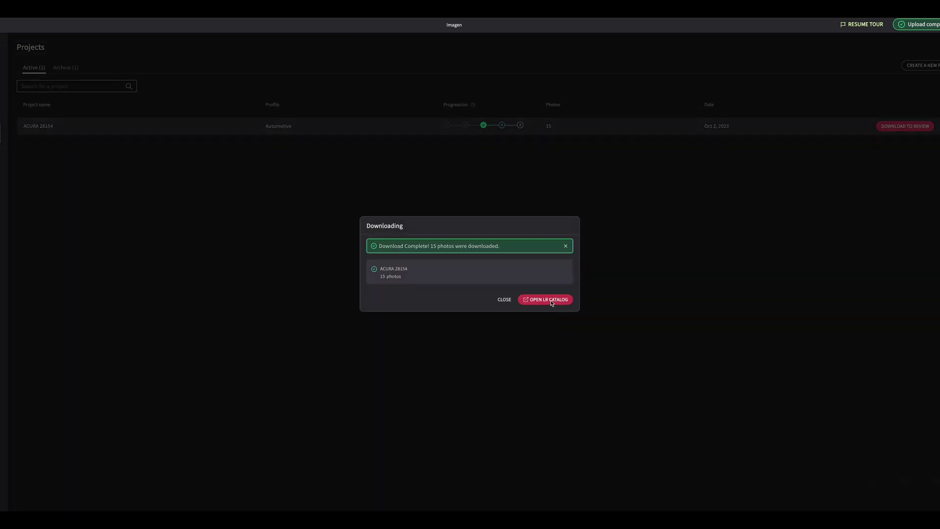
{"action": "left_click", "coordinate": [550, 300]}
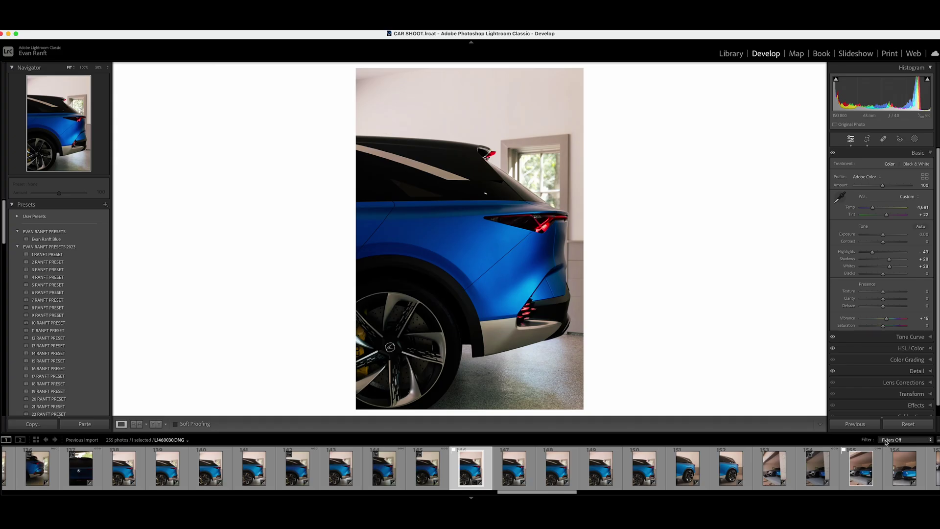
Step: Filter the filmstrip to flagged photos and step back through them
{"action": "left_click", "coordinate": [514, 473]}
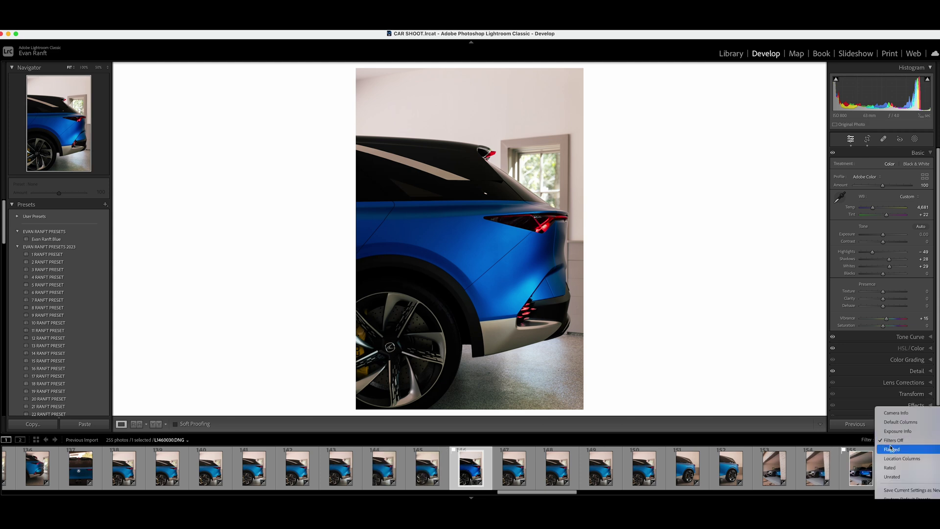
{"action": "left_click", "coordinate": [890, 449]}
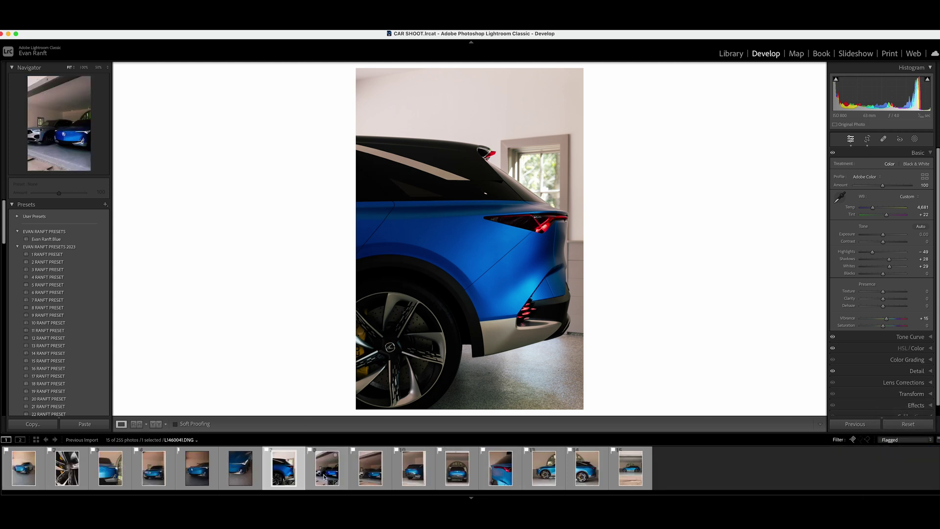
{"action": "key", "text": "Left"}
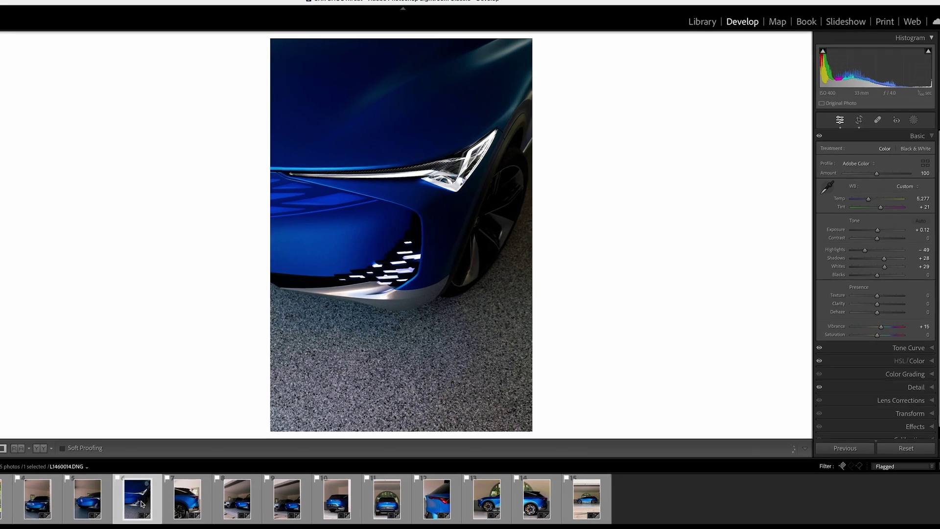
{"action": "key", "text": "Left"}
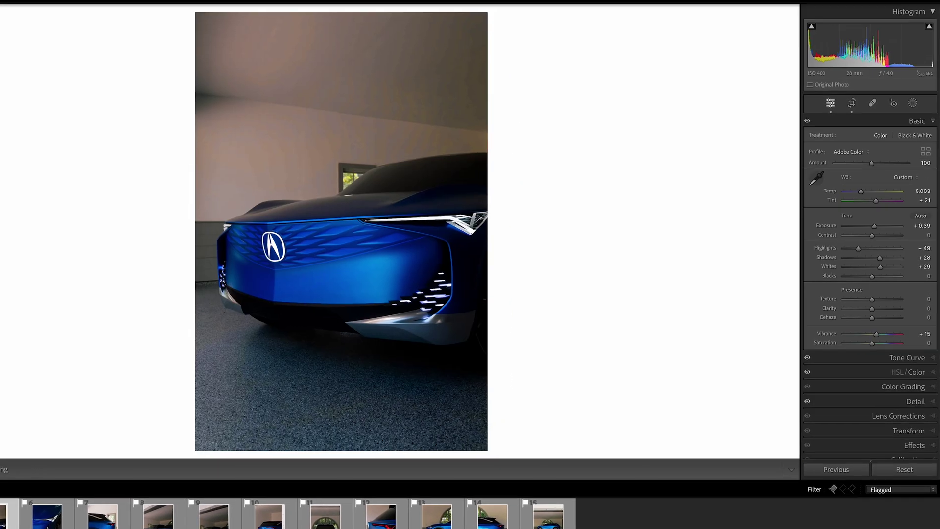
{"action": "key", "text": "Left"}
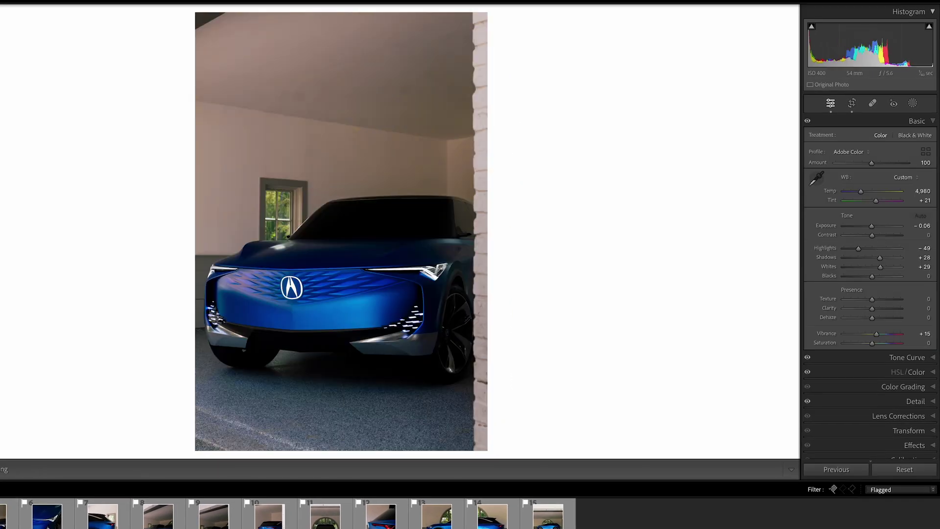
{"action": "key", "text": "Left"}
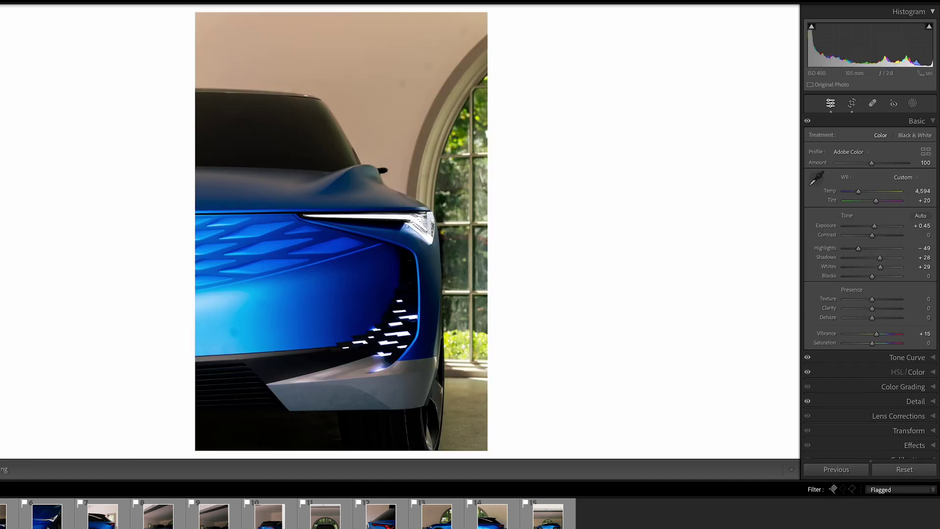
{"action": "key", "text": "Left"}
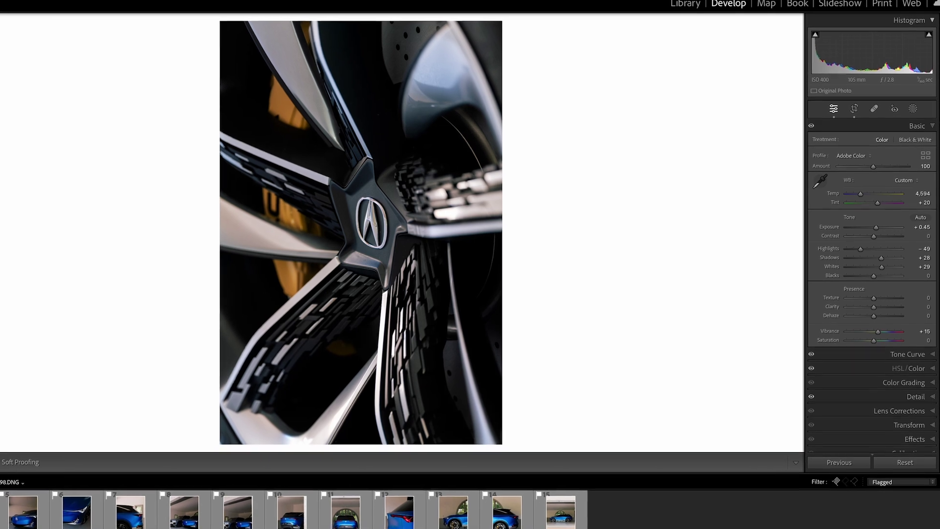
{"action": "key", "text": "Left"}
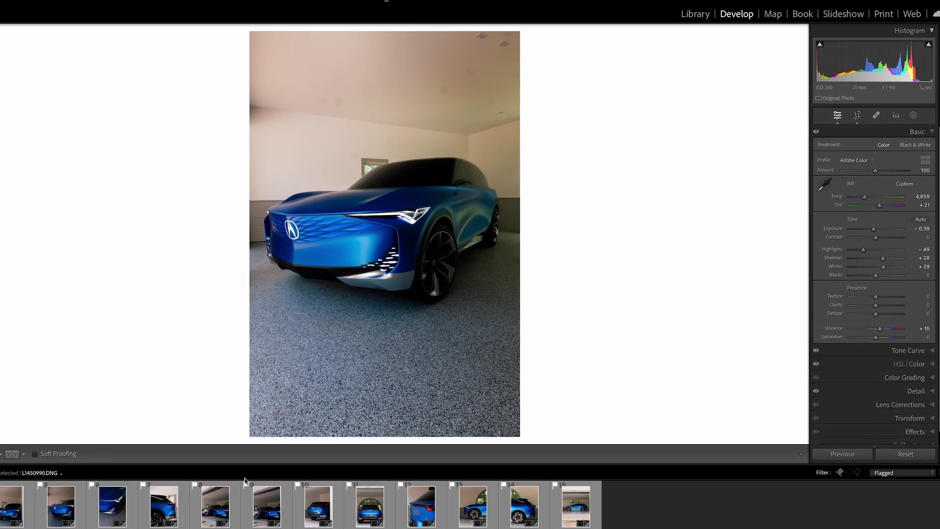
Step: View the rear, side-wheel and rear-quarter shots of the car
{"action": "left_click", "coordinate": [377, 498]}
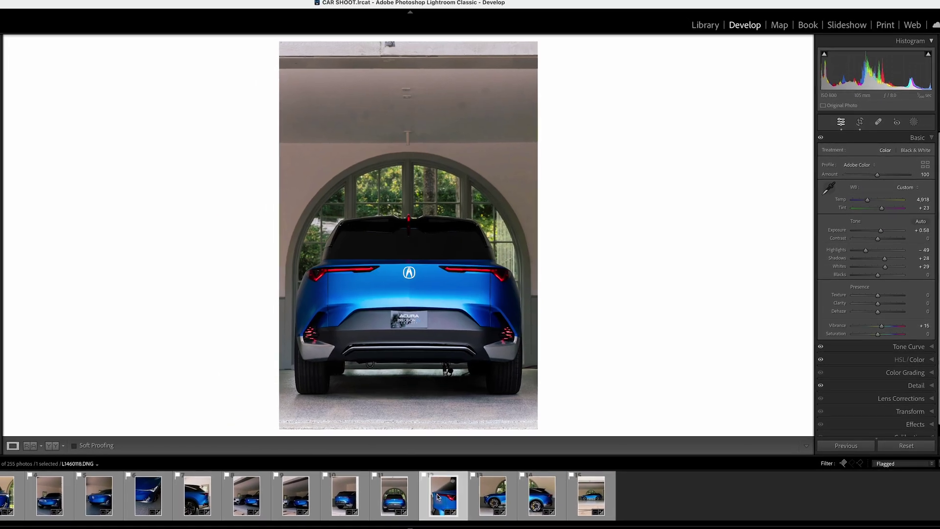
{"action": "left_click", "coordinate": [493, 495]}
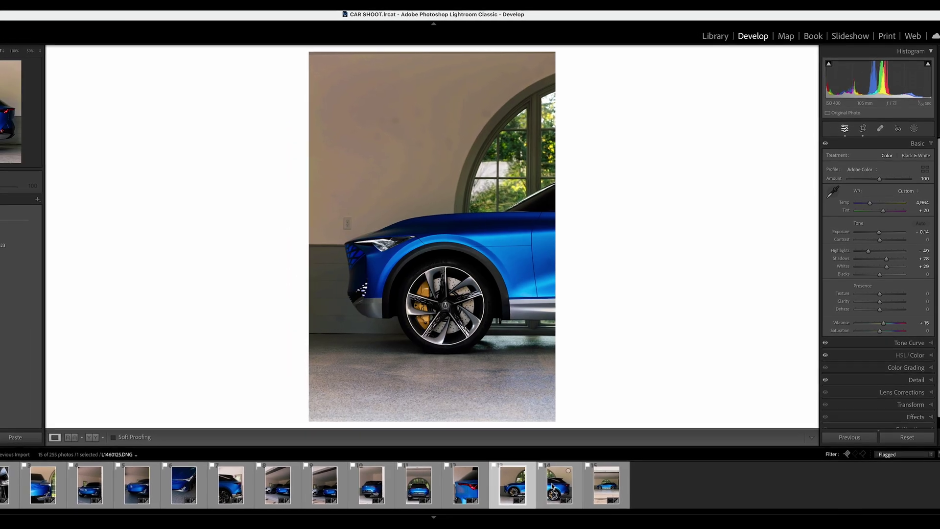
{"action": "left_click", "coordinate": [552, 486]}
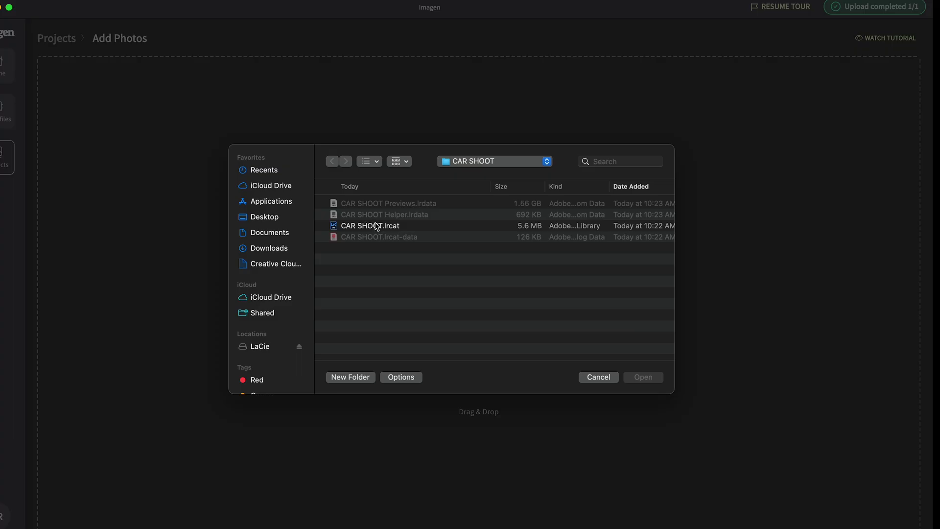
Step: Upload CAR SHOOT.lrcat's 15 flagged photos as project ACURA 40208, with straightening off
{"action": "left_click", "coordinate": [376, 226]}
{"action": "left_click", "coordinate": [643, 377]}
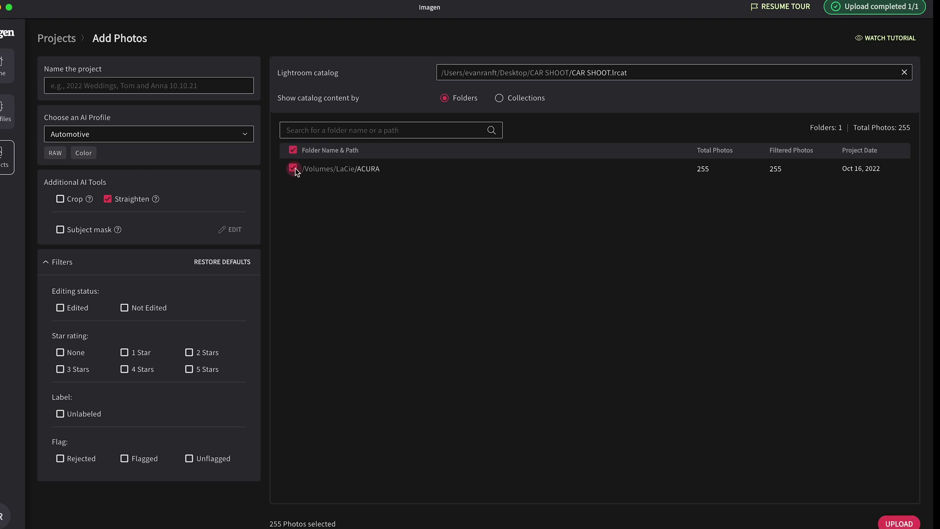
{"action": "left_click", "coordinate": [107, 199]}
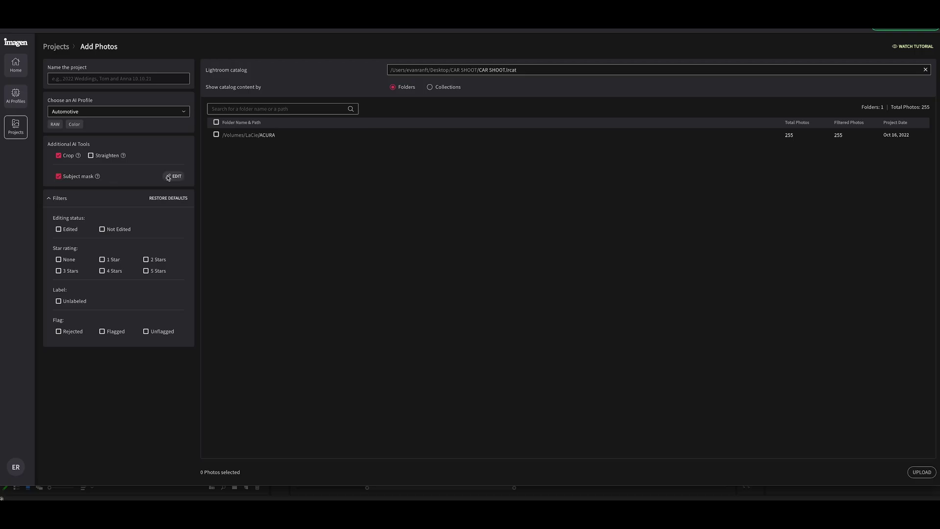
{"action": "left_click", "coordinate": [169, 178]}
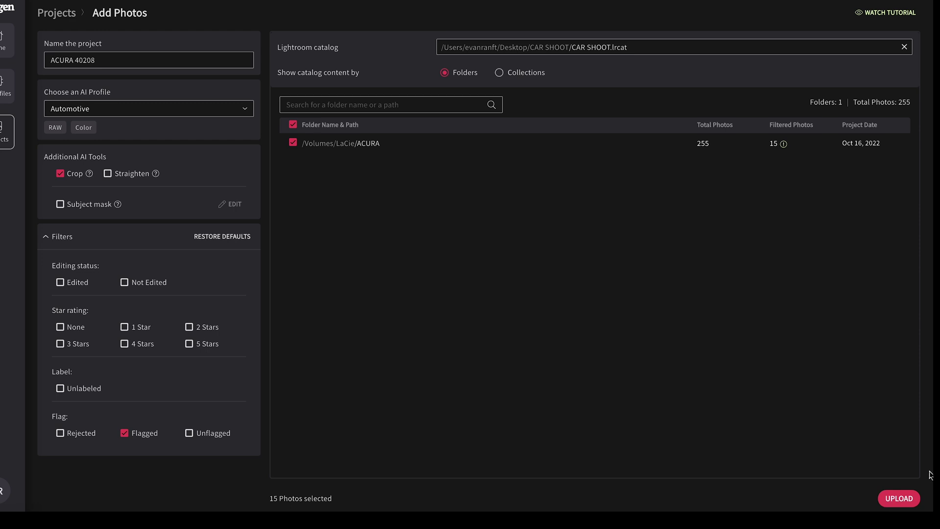
{"action": "left_click", "coordinate": [898, 498]}
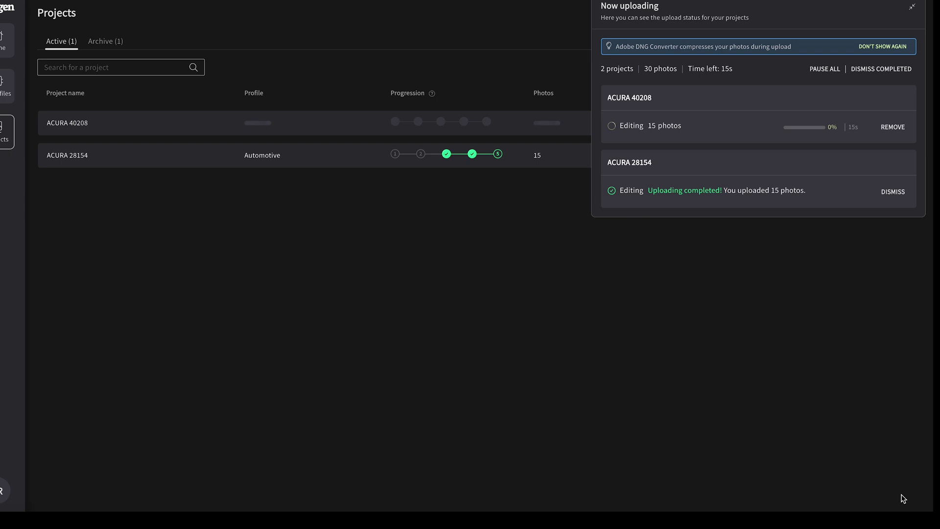
Step: Download the ACURA 40208 edits into the Lightroom catalog
{"action": "left_click", "coordinate": [838, 128]}
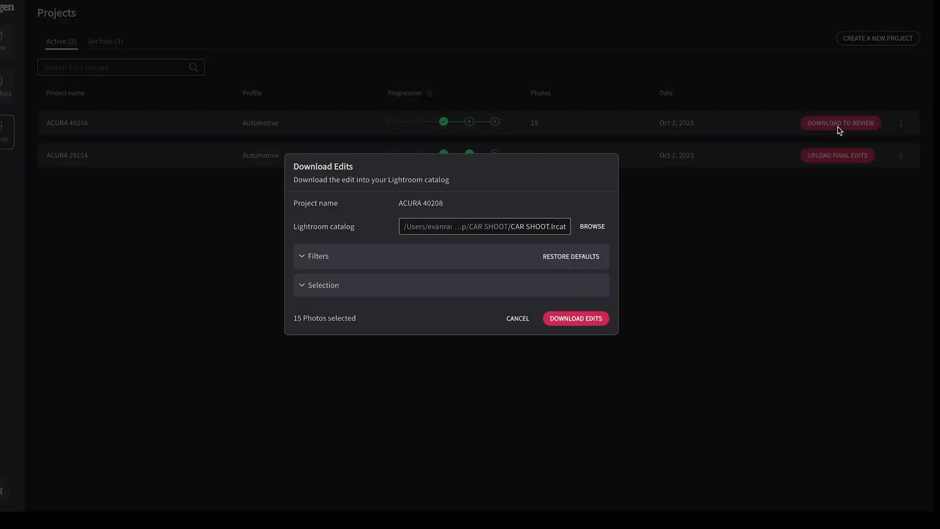
{"action": "left_click", "coordinate": [582, 321]}
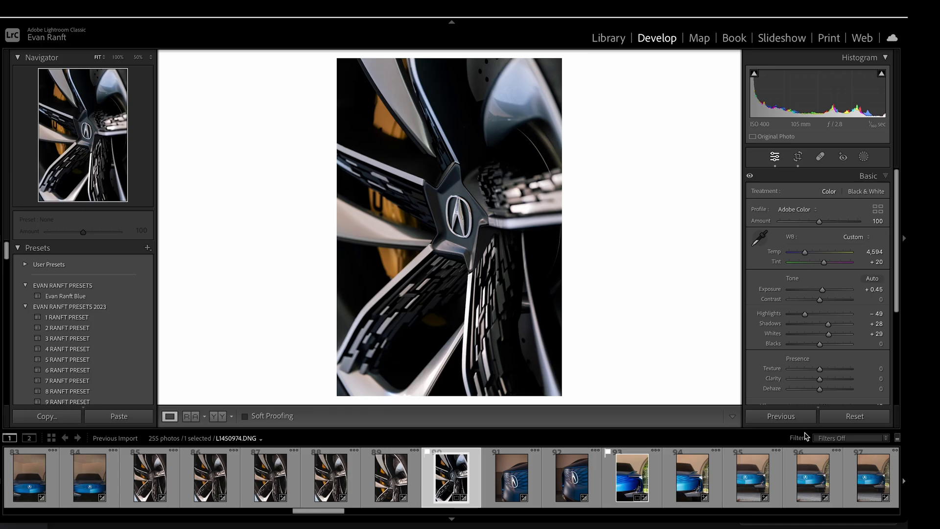
{"action": "left_click", "coordinate": [827, 439]}
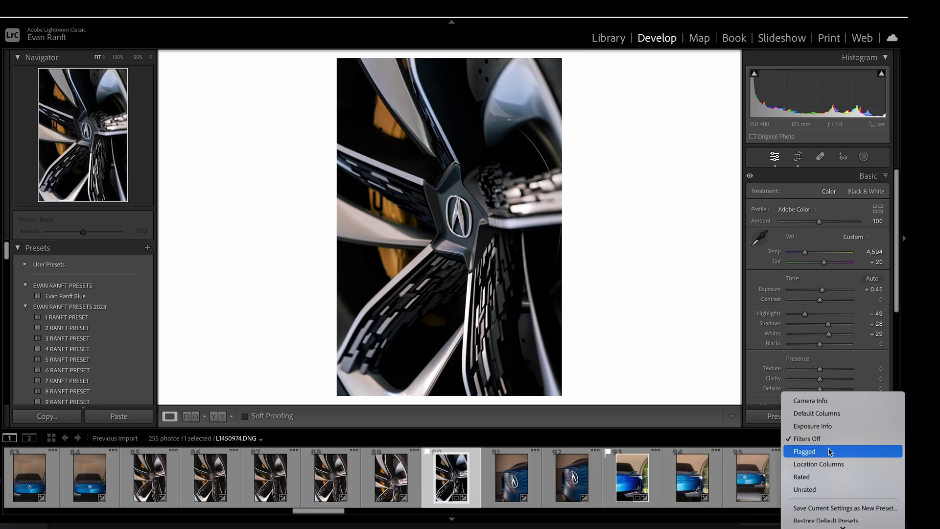
Step: Show only flagged photos and review the auto-crop on each one
{"action": "left_click", "coordinate": [830, 451]}
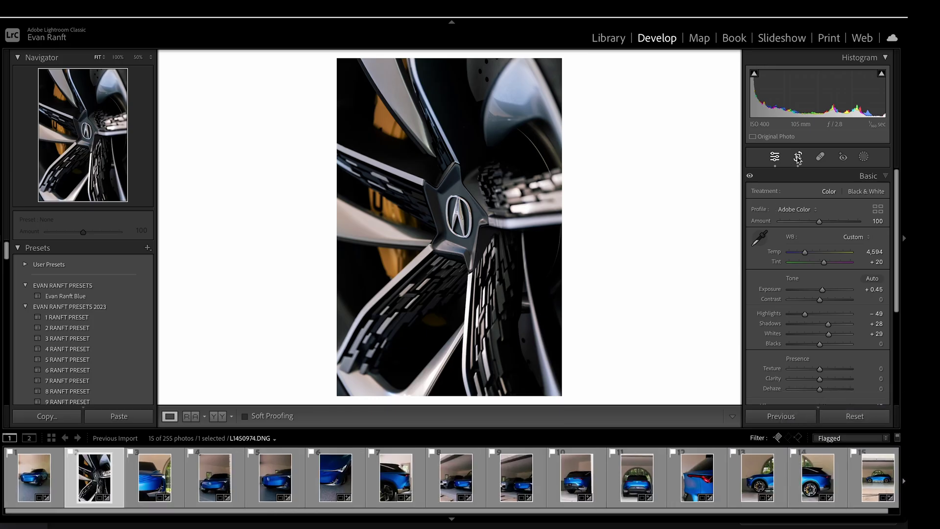
{"action": "left_click", "coordinate": [798, 157]}
{"action": "left_click", "coordinate": [157, 481]}
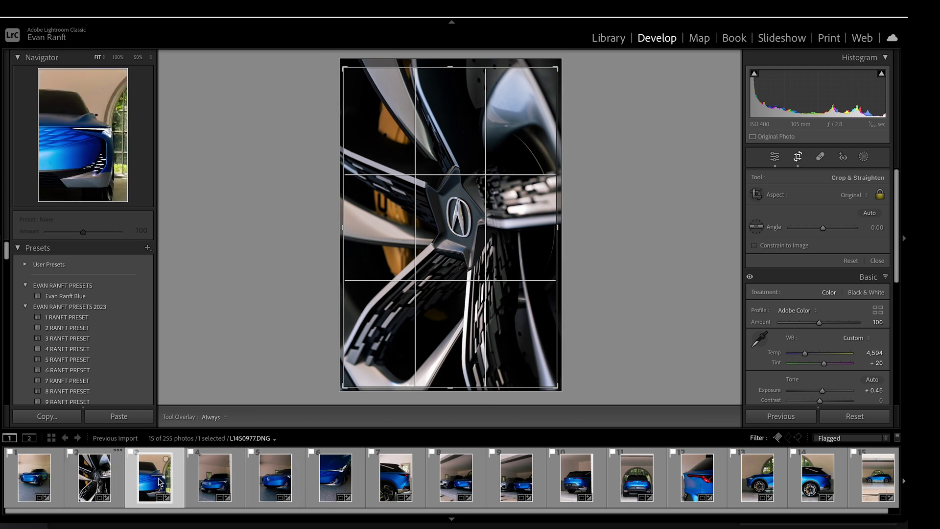
{"action": "left_click", "coordinate": [47, 479]}
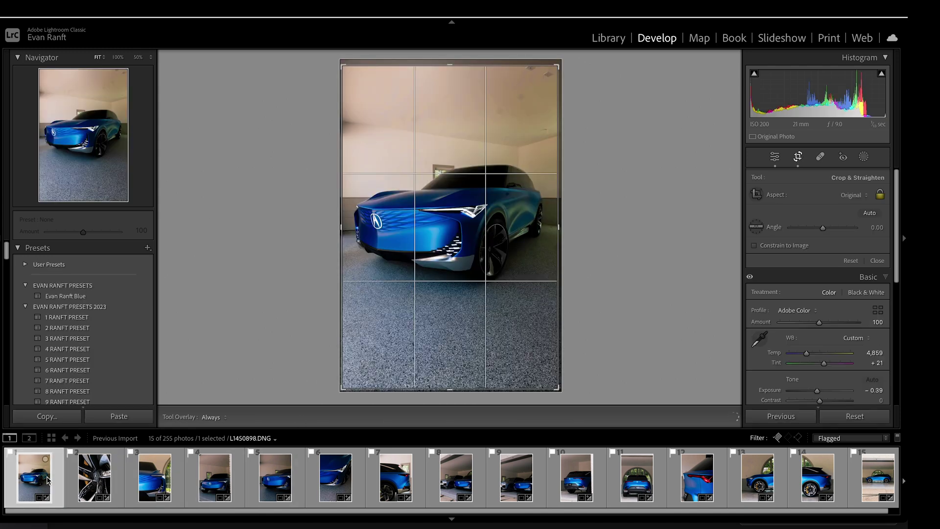
{"action": "left_click", "coordinate": [155, 478]}
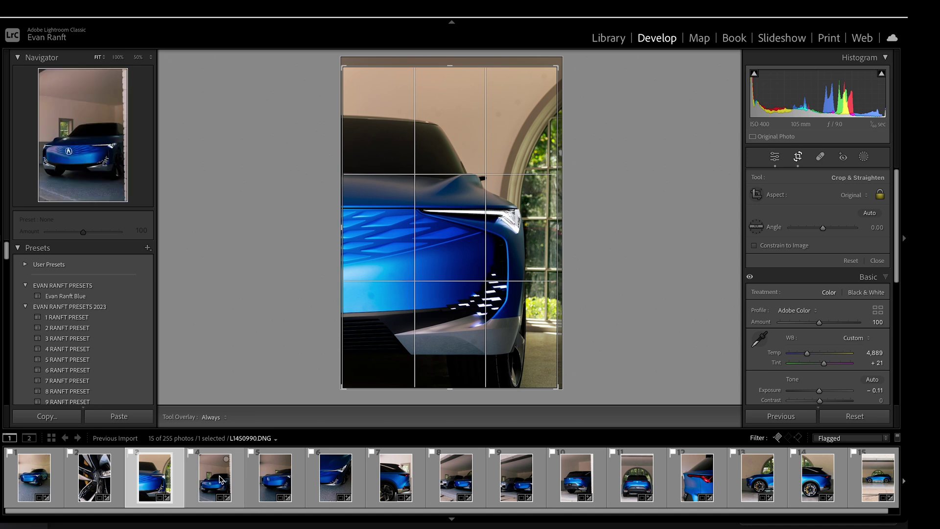
{"action": "left_click", "coordinate": [221, 479]}
{"action": "left_click", "coordinate": [257, 482]}
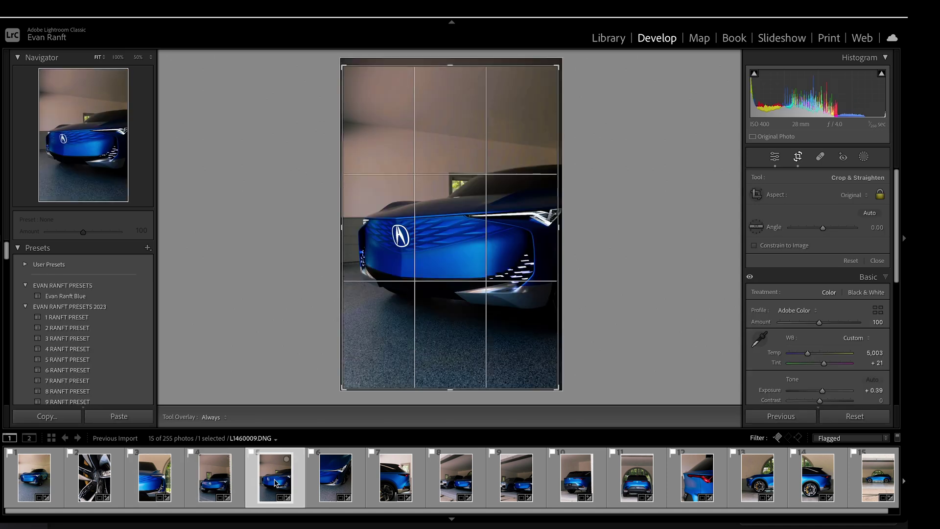
{"action": "left_click", "coordinate": [431, 482]}
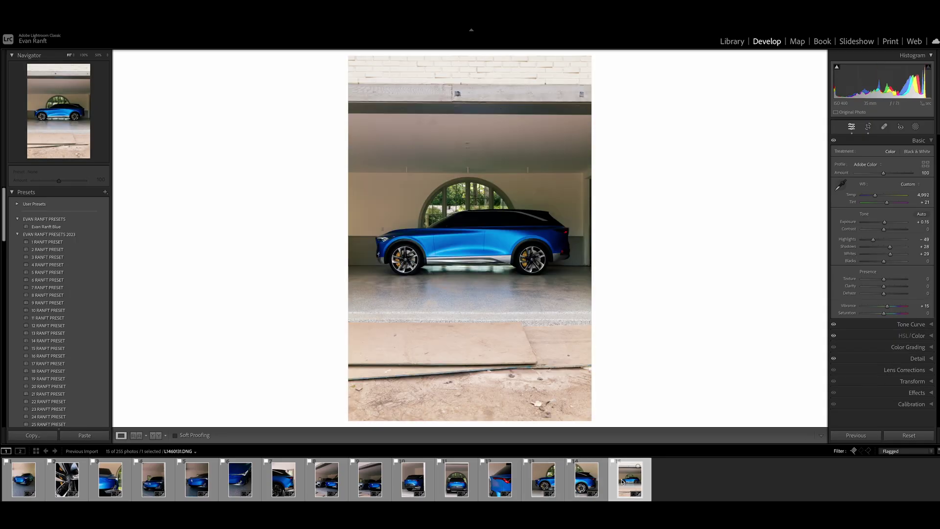
Step: Recrop the side-profile garage shot at 4x5, then custom with tighter top and bottom edges
{"action": "left_click", "coordinate": [868, 126]}
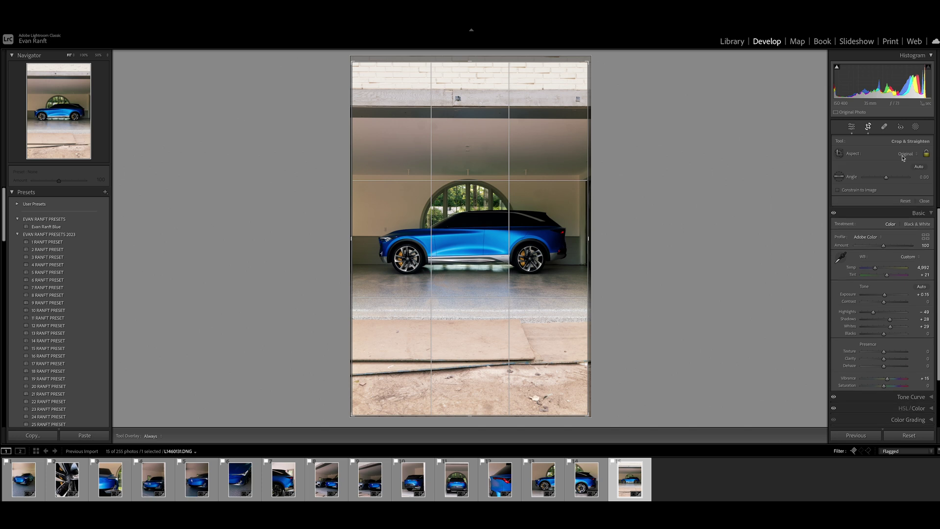
{"action": "left_click", "coordinate": [904, 155]}
{"action": "left_click", "coordinate": [905, 184]}
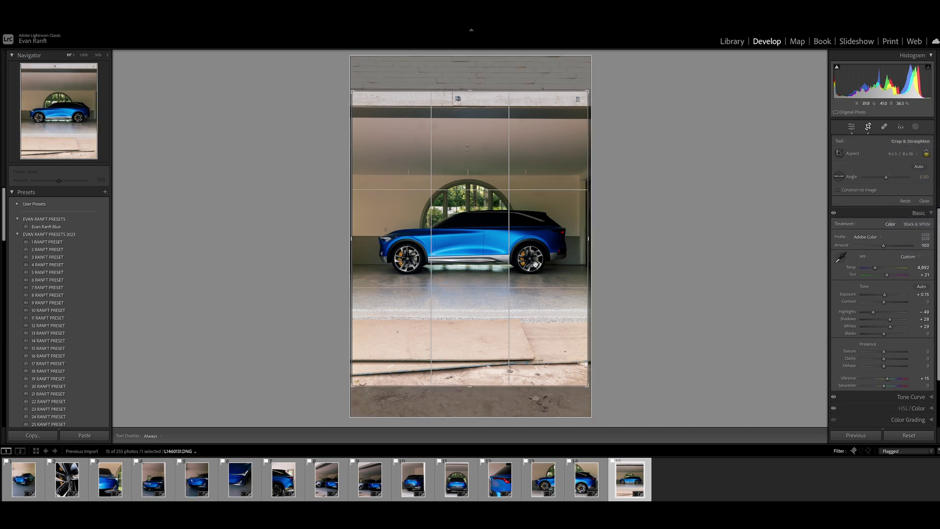
{"action": "left_click_drag", "start_coordinate": [526, 268], "coordinate": [525, 285]}
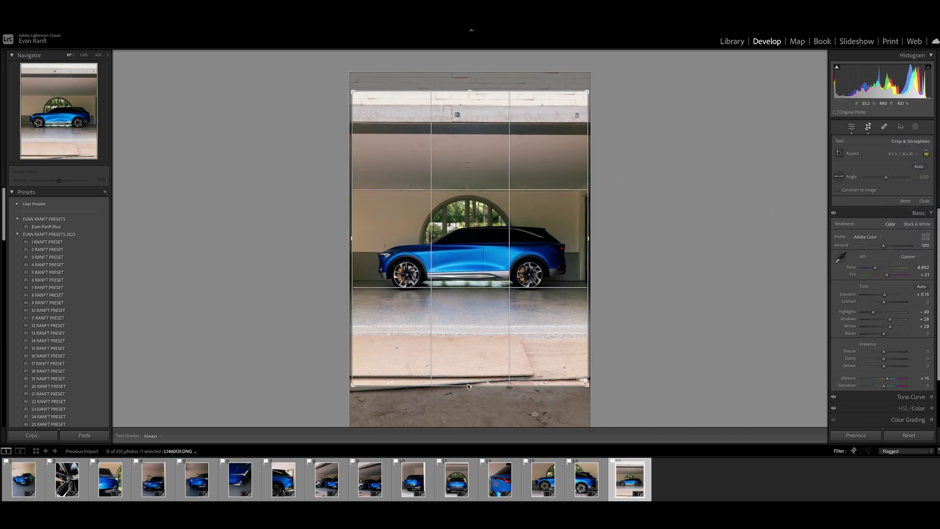
{"action": "left_click_drag", "start_coordinate": [469, 386], "coordinate": [466, 374]}
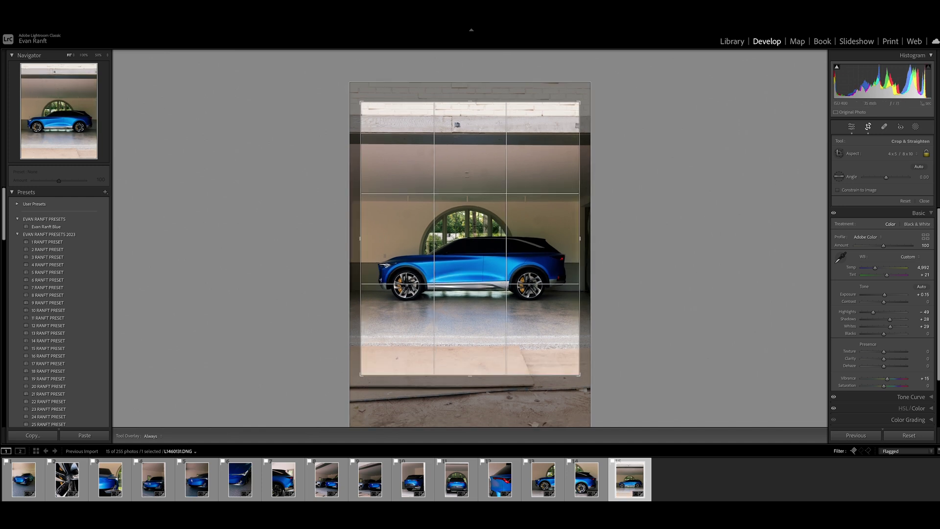
{"action": "key", "text": "a"}
{"action": "left_click_drag", "start_coordinate": [502, 102], "coordinate": [501, 119]}
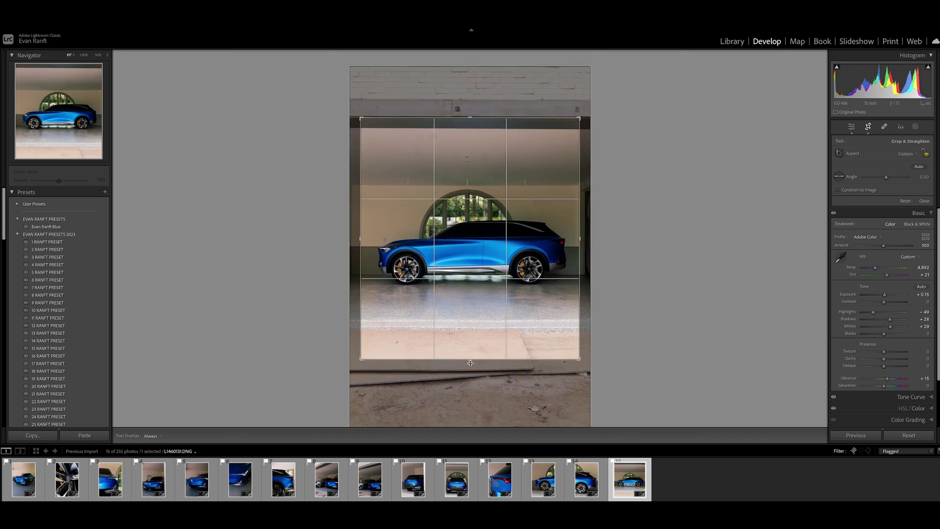
{"action": "left_click_drag", "start_coordinate": [470, 363], "coordinate": [471, 348]}
{"action": "left_click_drag", "start_coordinate": [355, 132], "coordinate": [354, 135]}
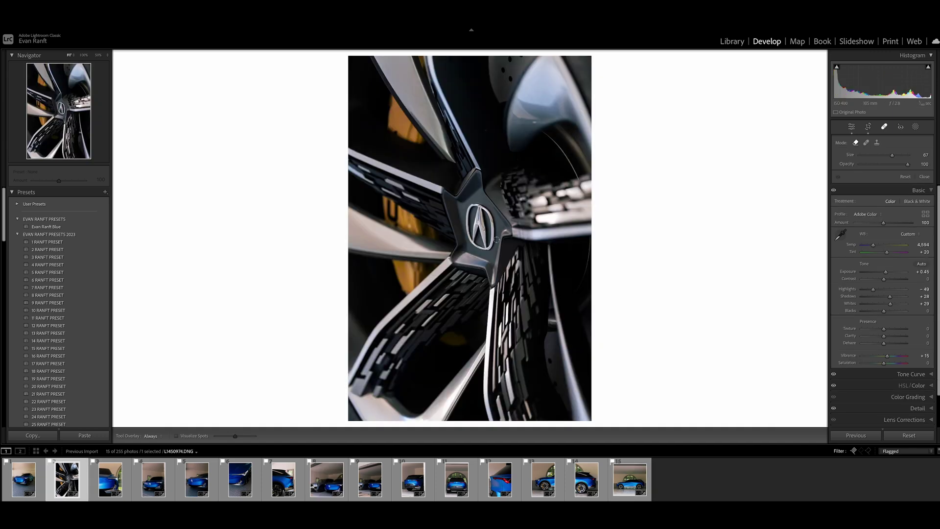
Step: Zoom into the wheel close-up's Acura badge and ready Spot Removal
{"action": "mouse_move", "coordinate": [469, 228]}
{"action": "left_mouse_down"}
{"action": "mouse_move", "coordinate": [511, 223]}
{"action": "mouse_move", "coordinate": [583, 235]}
{"action": "mouse_move", "coordinate": [563, 211]}
{"action": "left_mouse_up"}
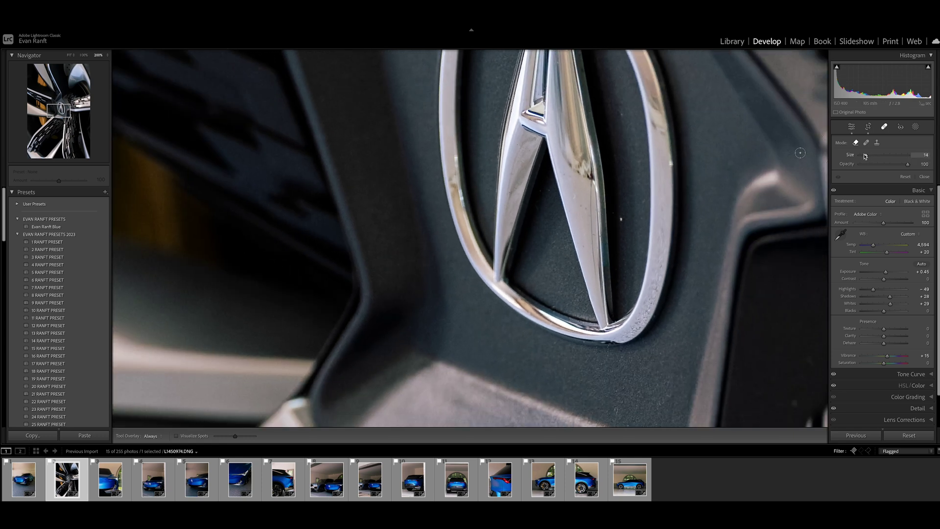
{"action": "left_click", "coordinate": [620, 221]}
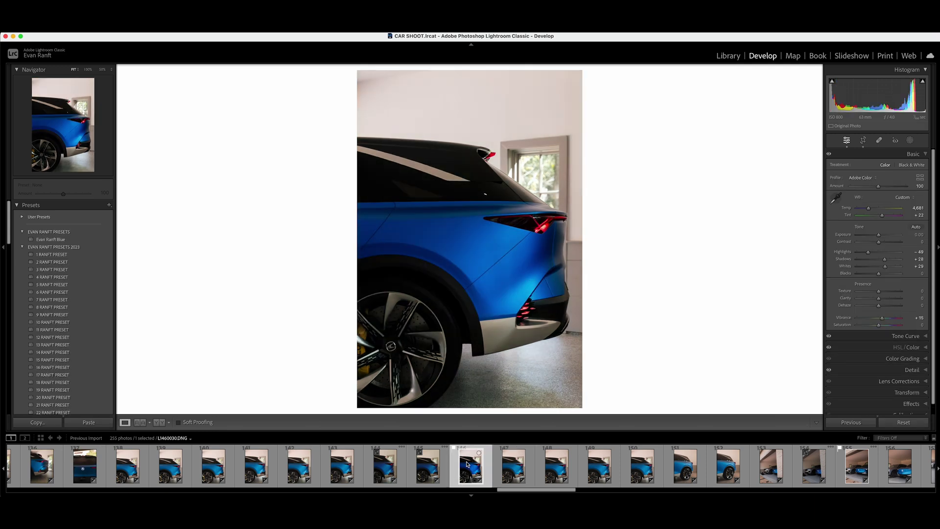
Step: Filter to flagged photos and browse through them to the side-profile garage shot
{"action": "key", "text": "ctrl+l"}
{"action": "left_click", "coordinate": [153, 471]}
{"action": "left_click", "coordinate": [114, 465]}
{"action": "left_click", "coordinate": [71, 465]}
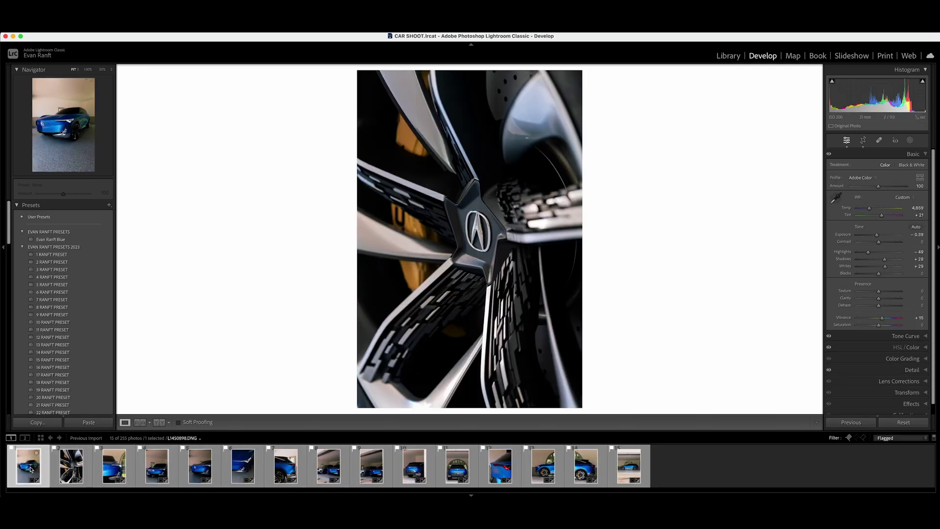
{"action": "left_click", "coordinate": [500, 465]}
{"action": "left_click", "coordinate": [585, 465]}
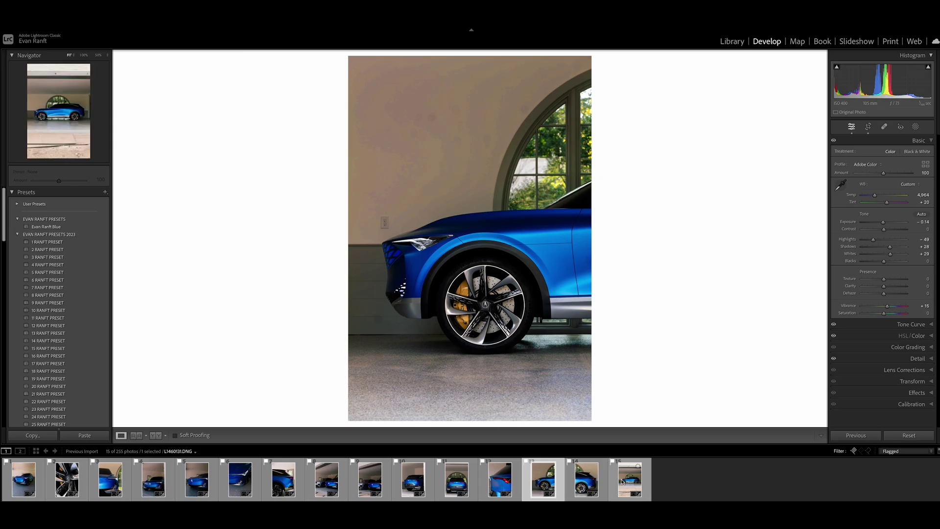
{"action": "left_click", "coordinate": [630, 479]}
Step: Recrop the side-profile shot to a custom aspect, tighter top and bottom, rotated -0.21°
{"action": "key", "text": "r"}
{"action": "key", "text": "a"}
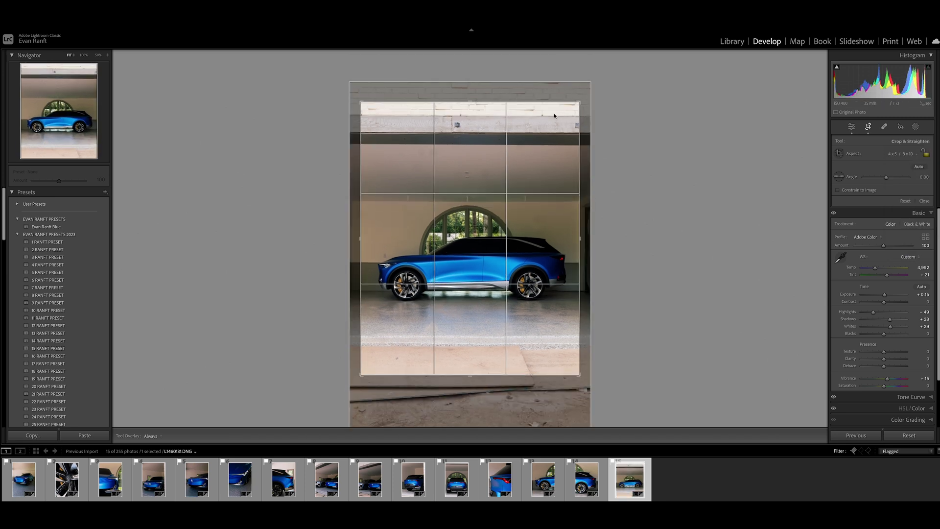
{"action": "left_click_drag", "start_coordinate": [470, 91], "coordinate": [453, 103]}
{"action": "left_click_drag", "start_coordinate": [470, 385], "coordinate": [470, 345]}
{"action": "left_click_drag", "start_coordinate": [355, 134], "coordinate": [355, 134]}
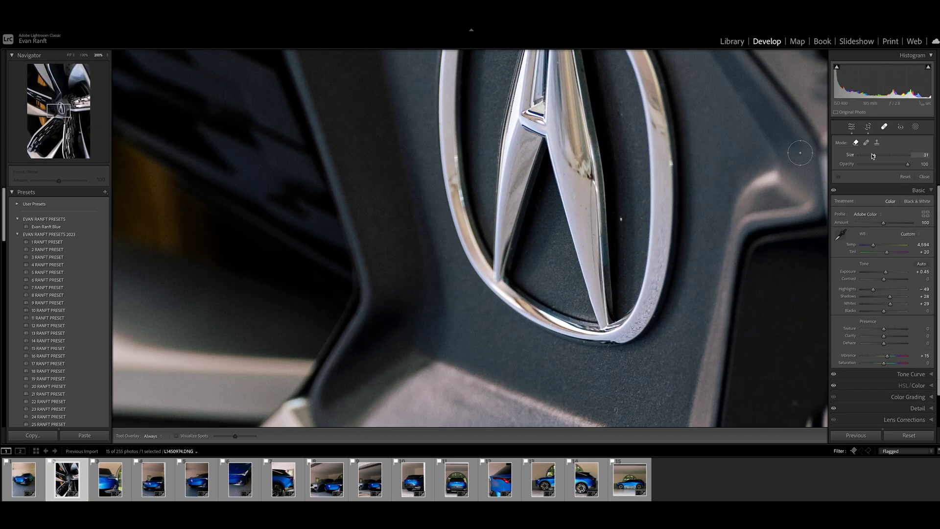
{"action": "key", "text": "q"}
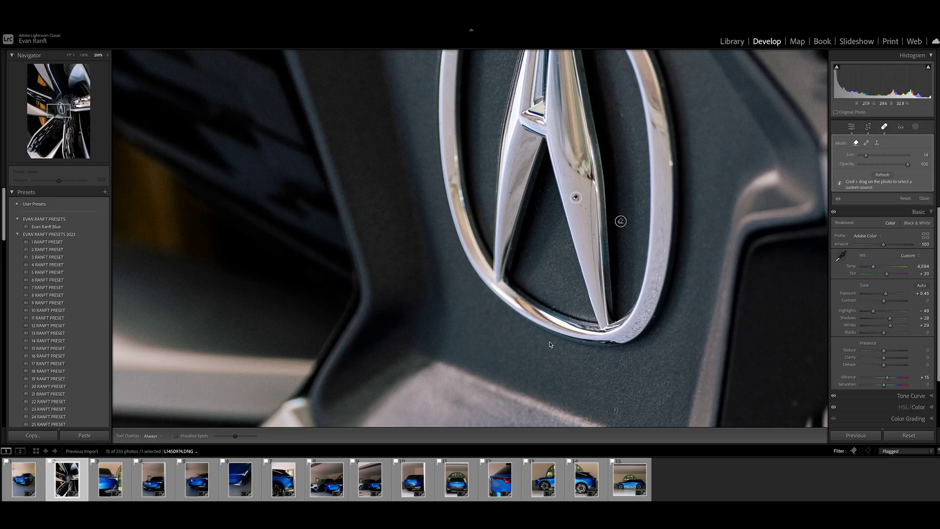